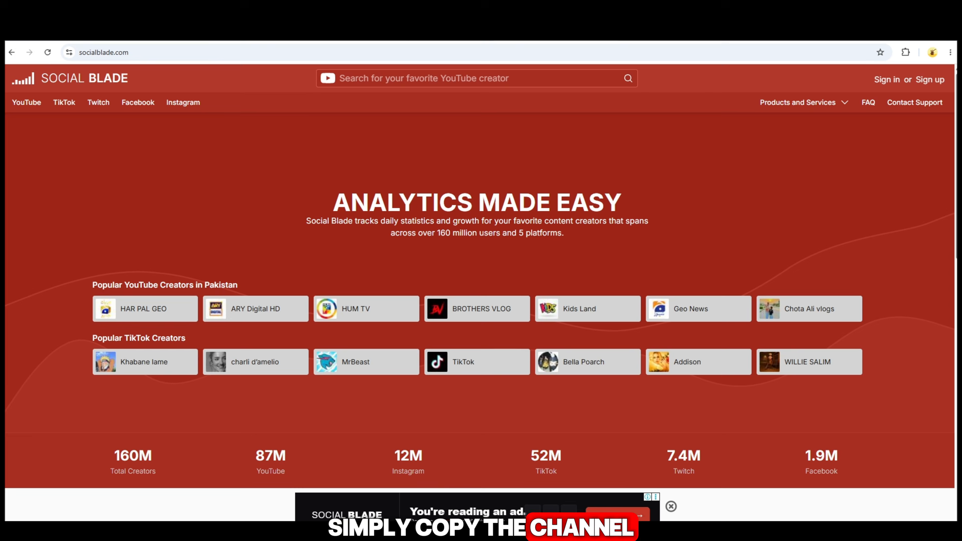
mouse_move(192, 110)
click(166, 57)
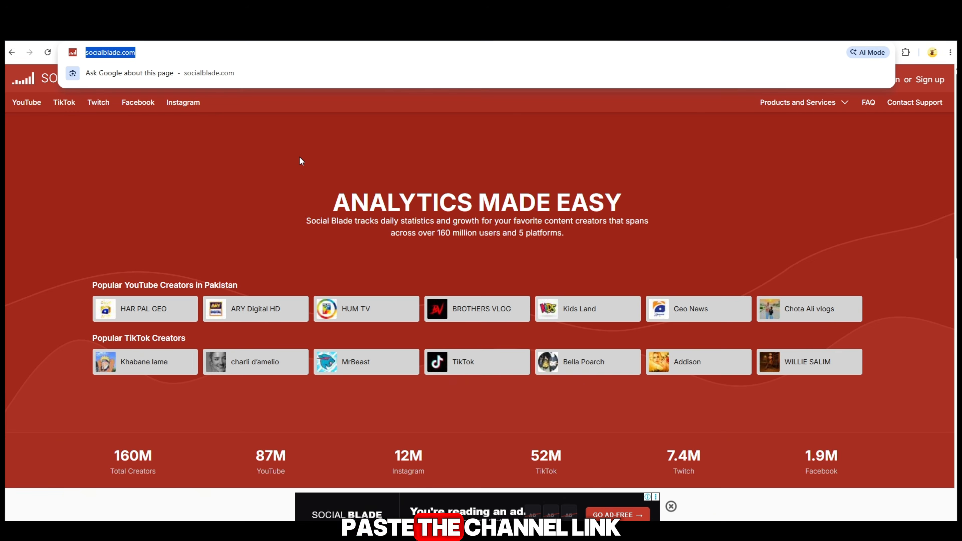
click(359, 78)
text(https://www.youtube.com/@baydarfilms0/shorts)
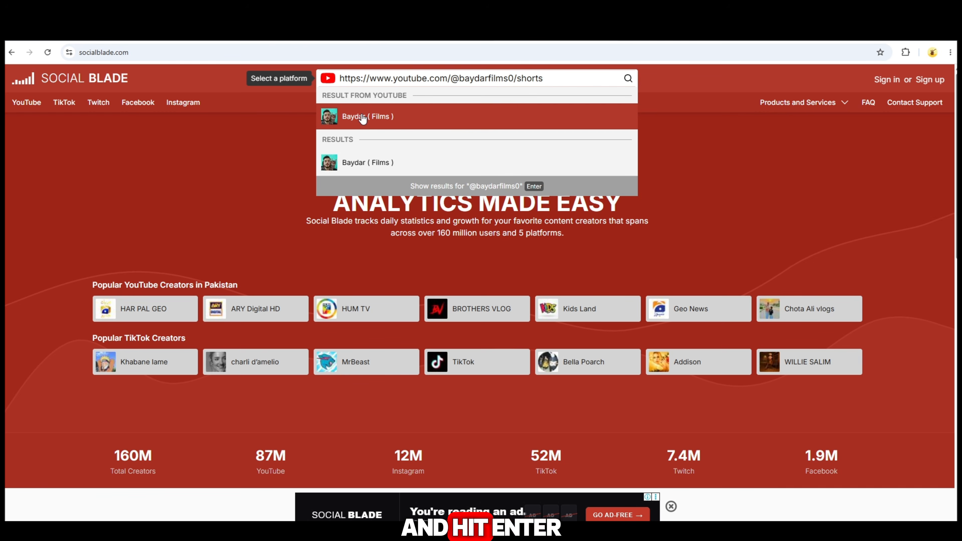
click(364, 120)
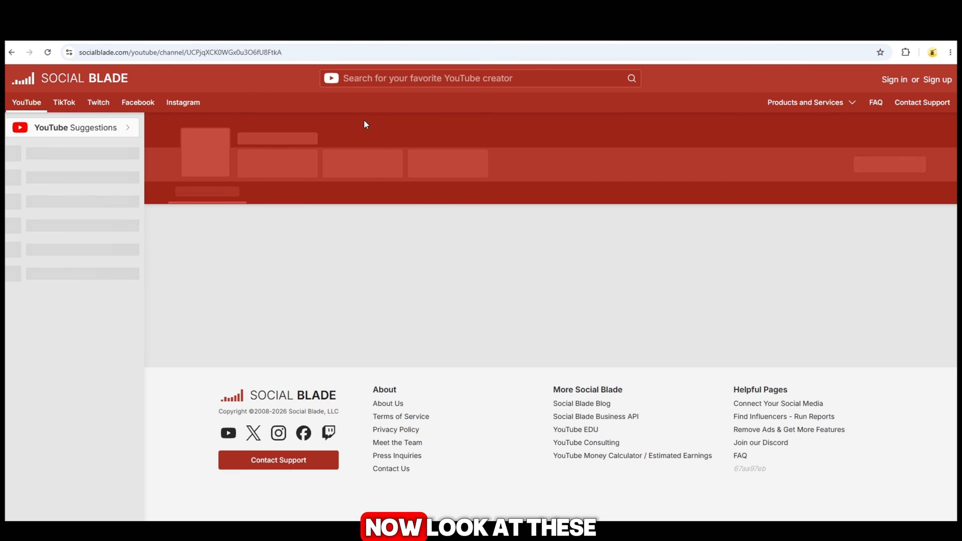
Examine the channel's US rank, yearly and monthly estimated earnings, and its views and subscribers for the last 30 days
scroll(668, 390, down, 3)
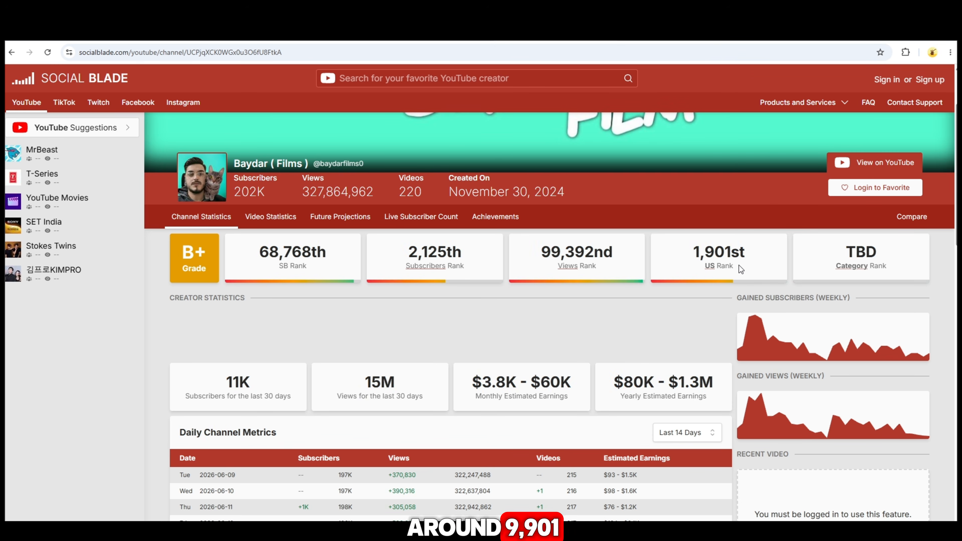
drag(740, 266, 684, 251)
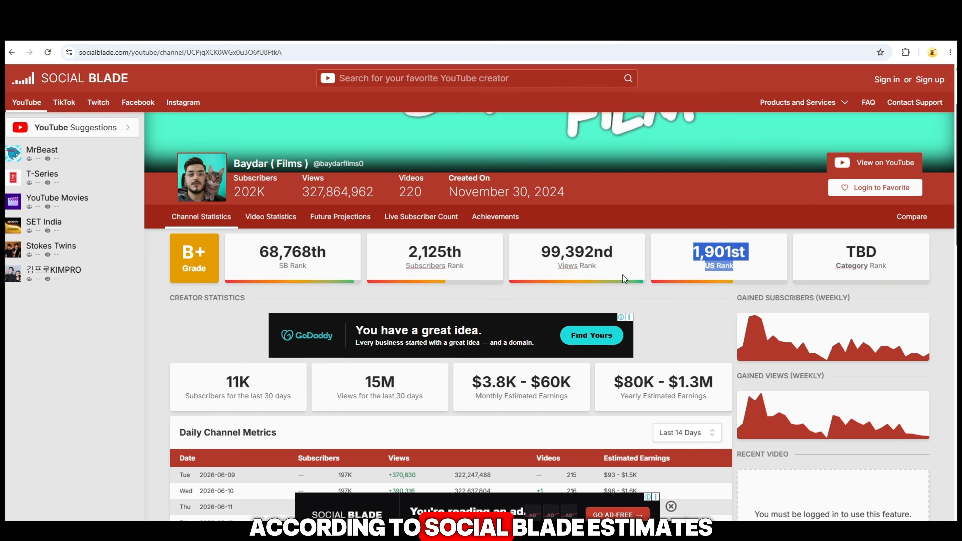
click(674, 314)
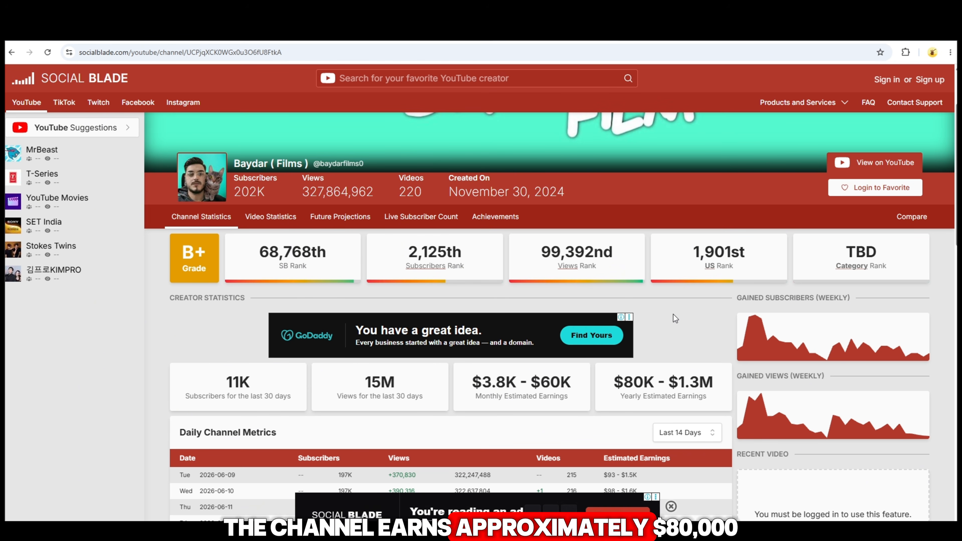
scroll(674, 314, down, 3)
drag(708, 297, 615, 286)
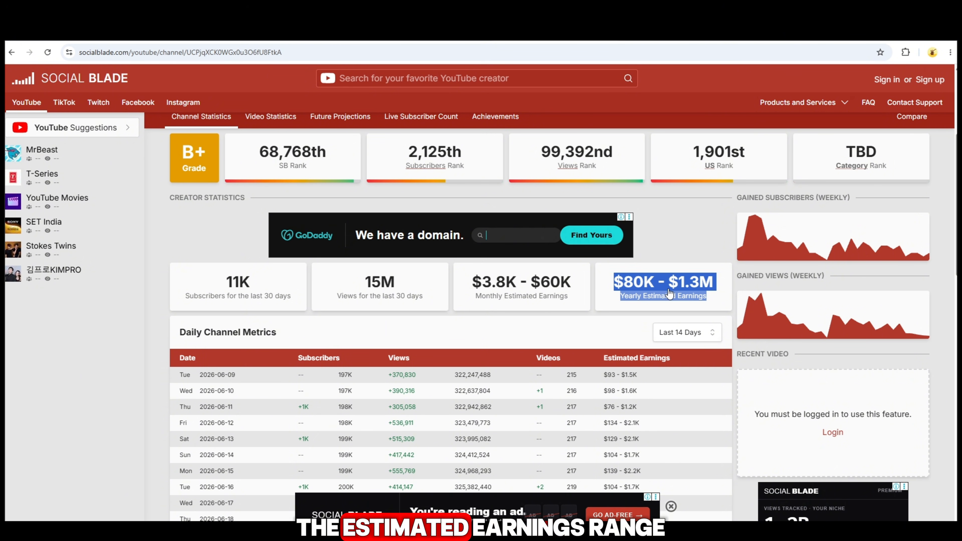
drag(472, 275, 531, 317)
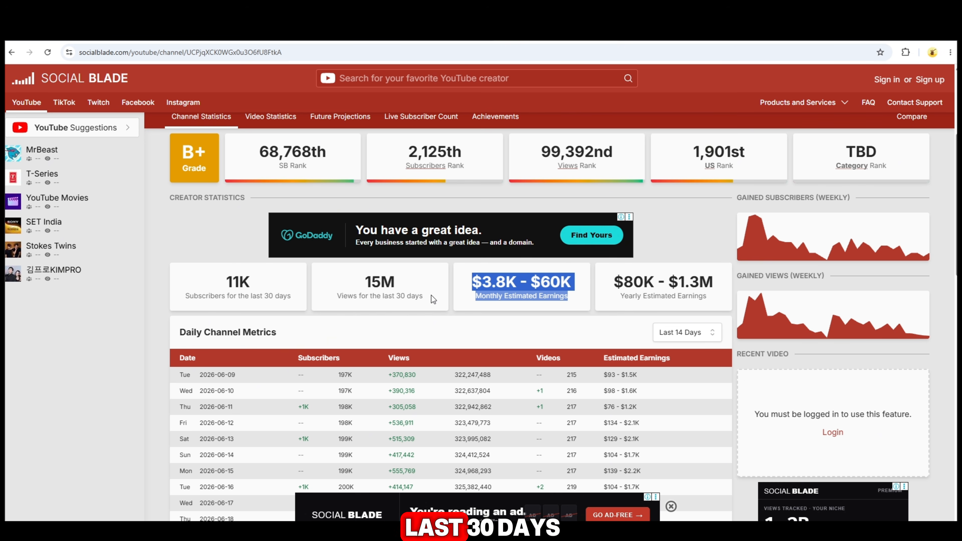
drag(429, 296, 358, 282)
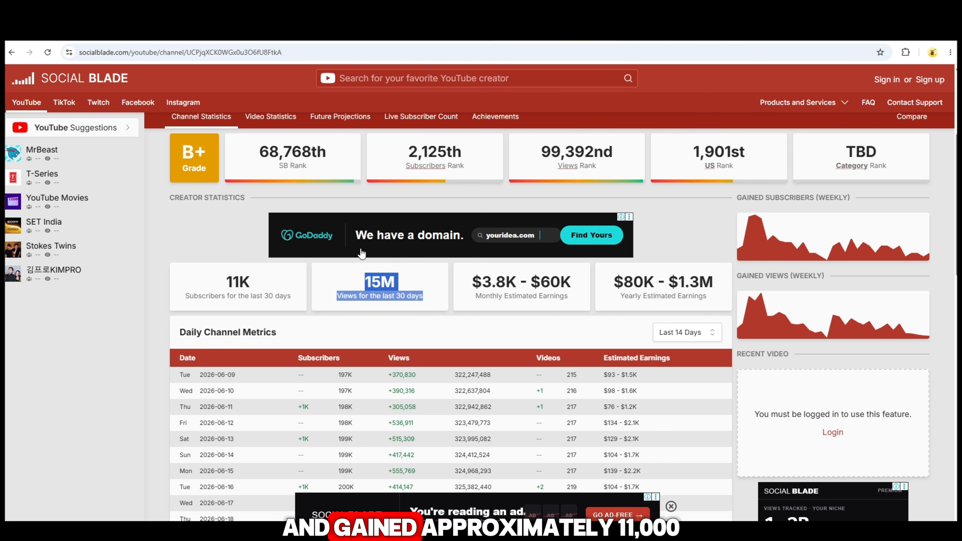
drag(293, 295, 216, 281)
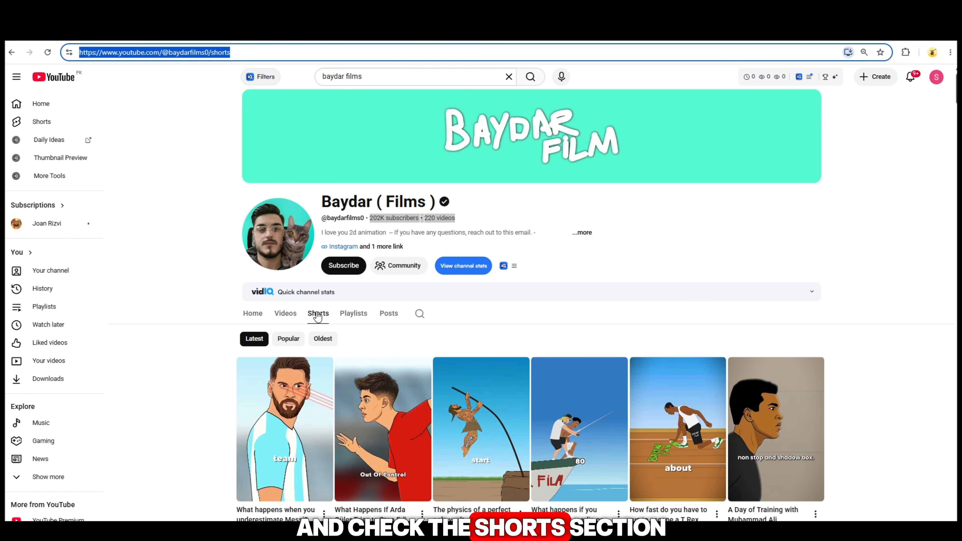
Switch to the Baydar ( Films ) Shorts page on YouTube and sort the Shorts by Popular
click(288, 339)
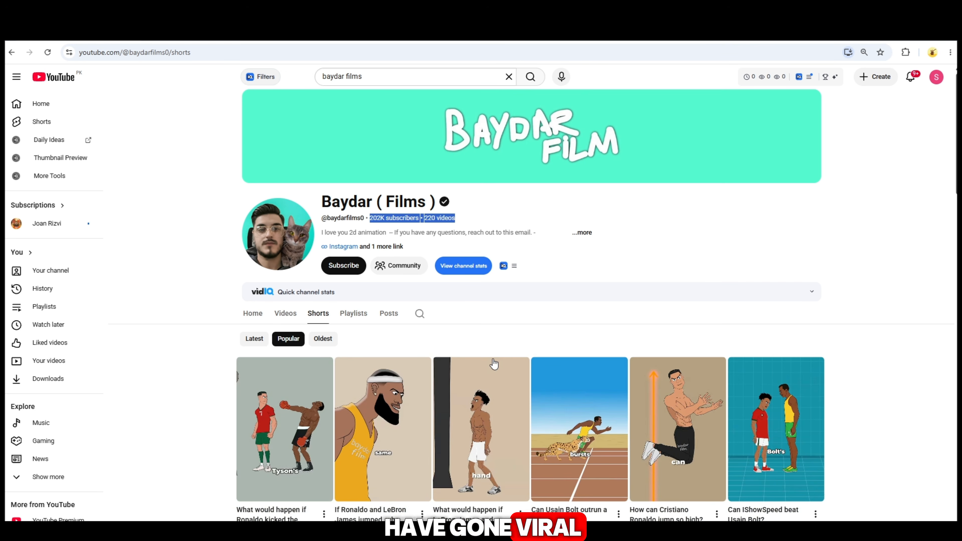
middle_click(872, 381)
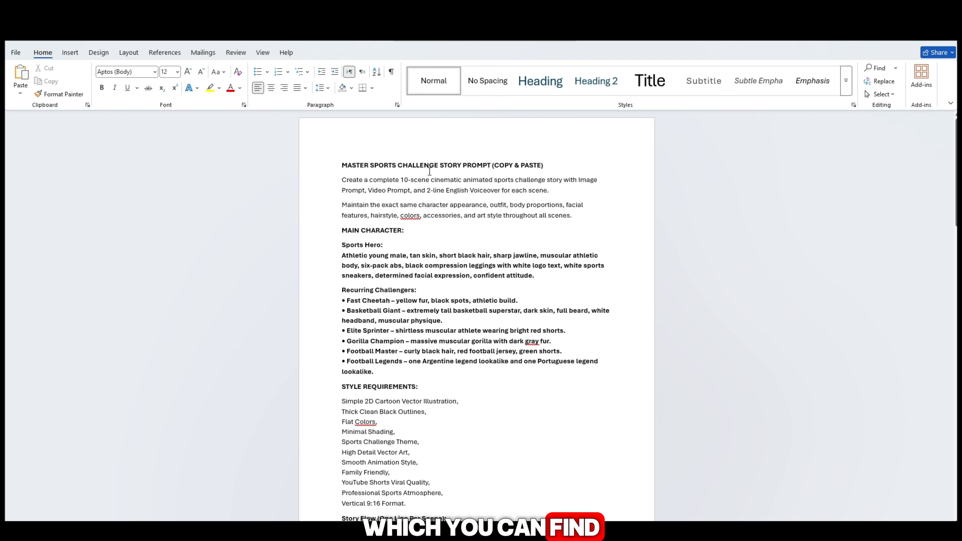
In the Word prompt document, highlight the title "MASTER SPORTS CHALLENGE STORY PROMPT (COPY & PASTE)" in yellow
triple_click(428, 167)
click(470, 150)
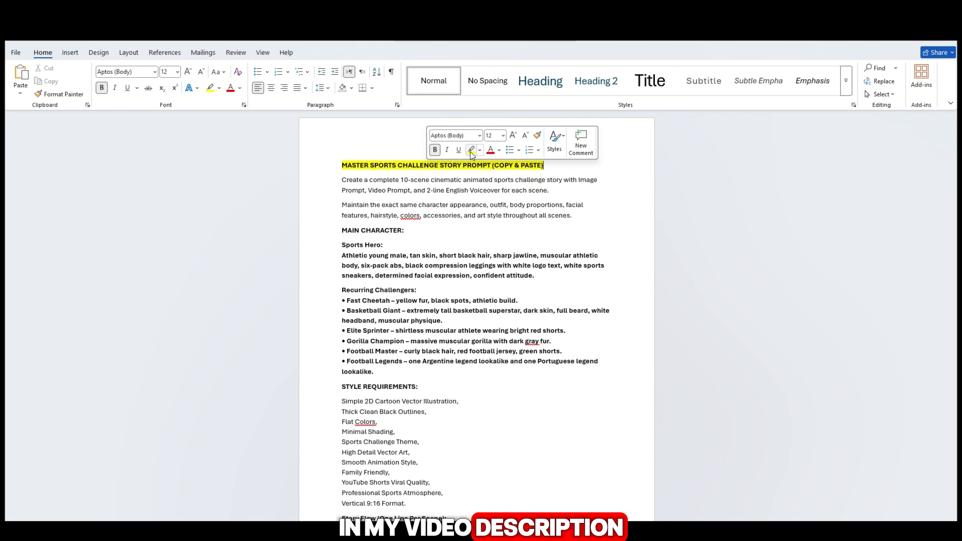
click(502, 177)
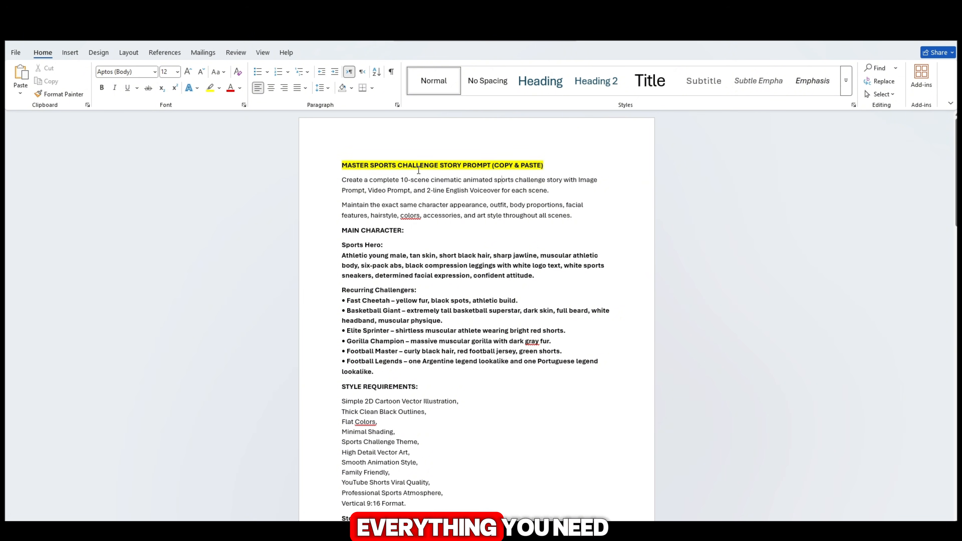
Review the prompt's Sports Hero, Recurring Challengers, Style Requirements and Story Flow sections
drag(409, 232, 341, 246)
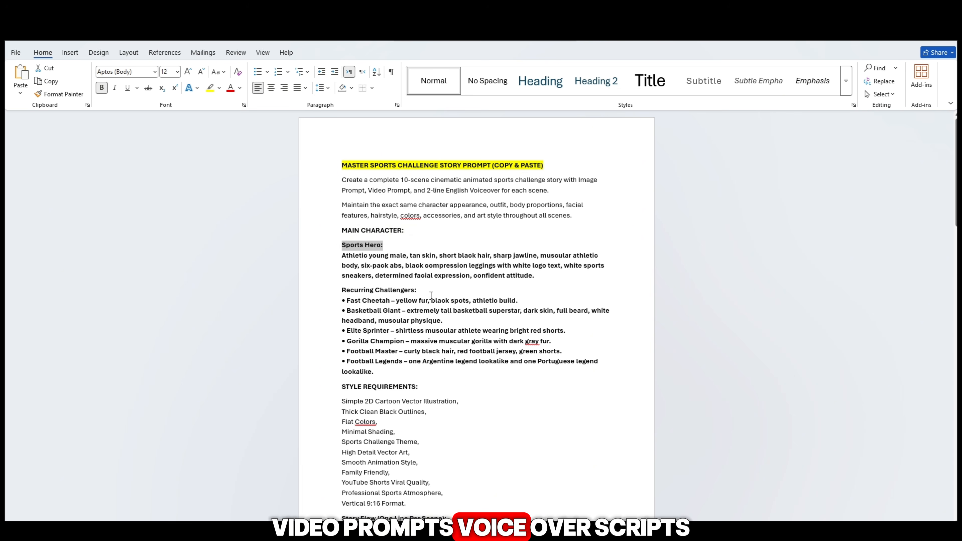
drag(416, 290, 341, 291)
drag(418, 387, 342, 387)
scroll(438, 418, down, 1)
scroll(438, 418, down, 4)
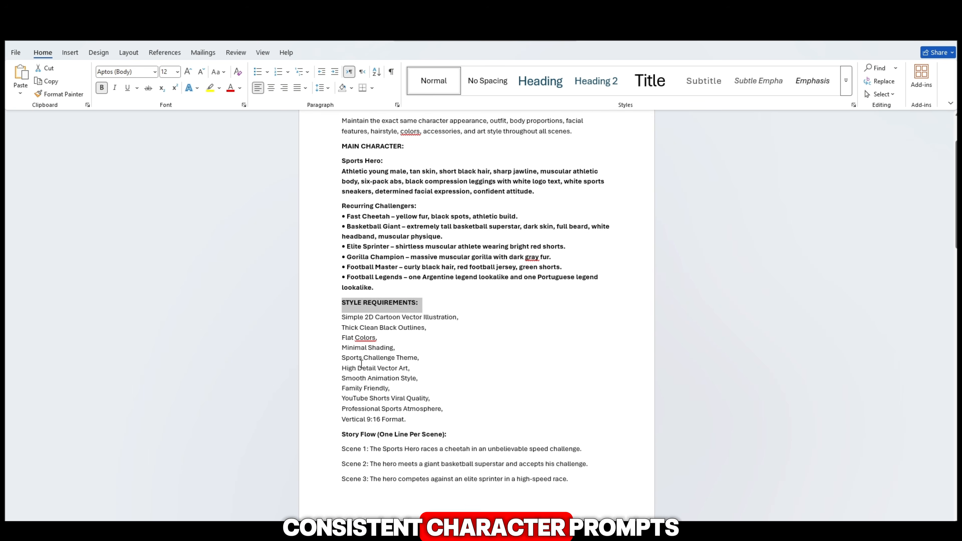
drag(447, 350, 338, 349)
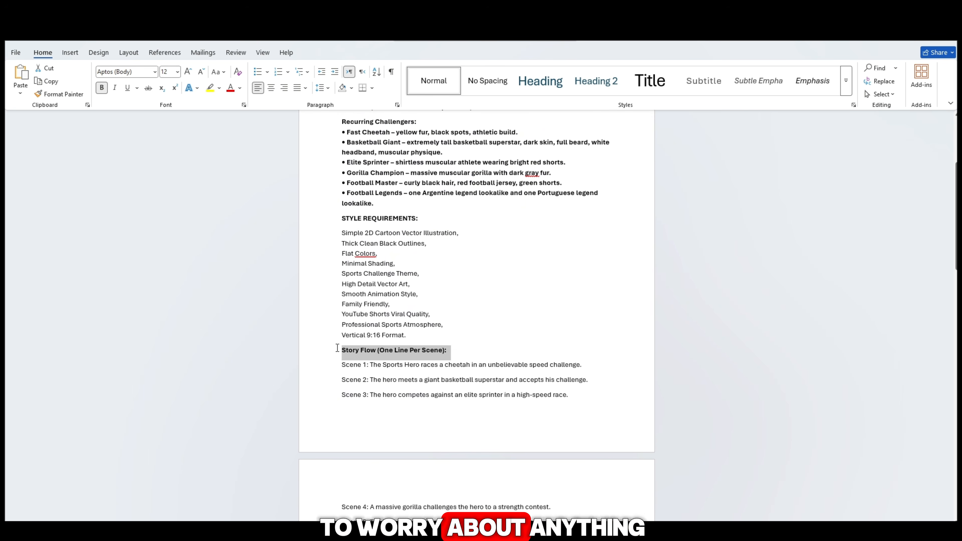
Copy the entire master sports challenge story prompt from the document
scroll(404, 382, down, 1)
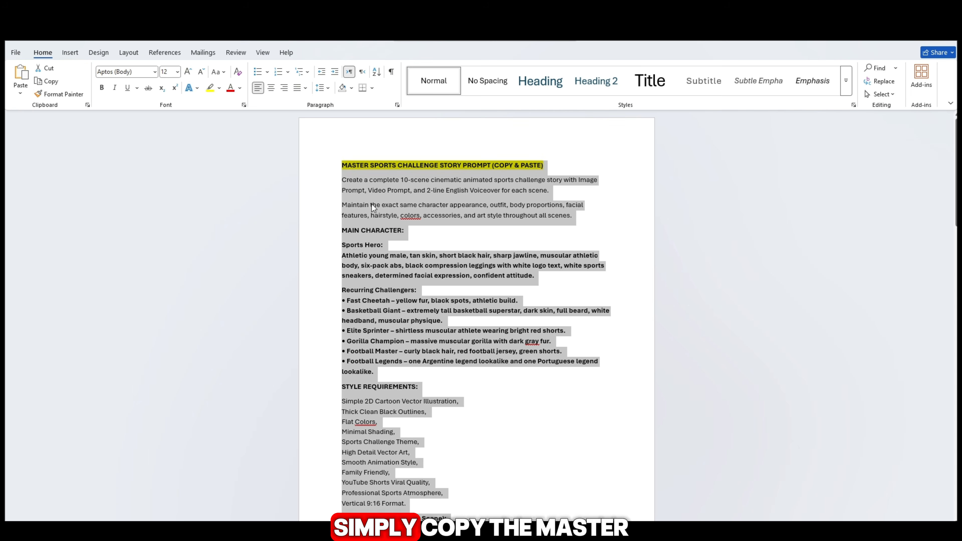
right_click(372, 204)
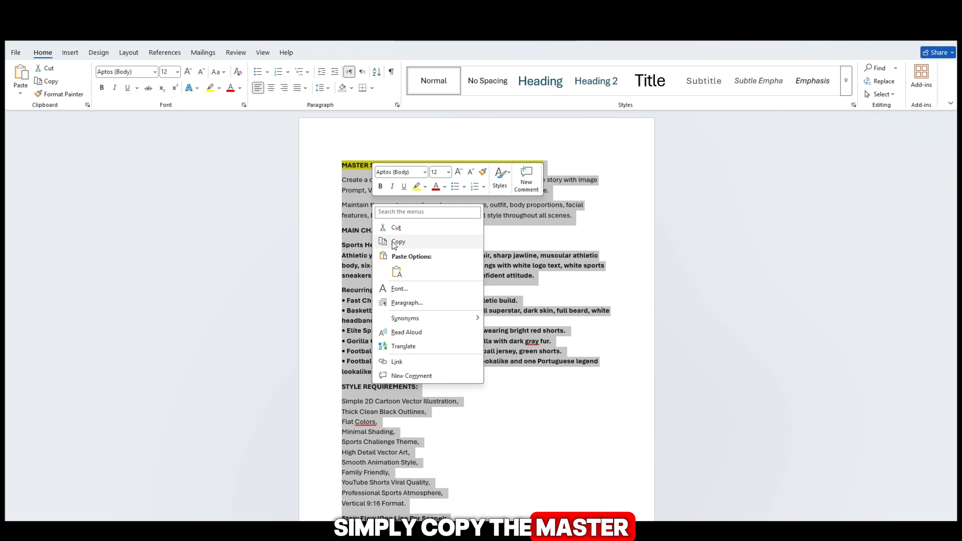
click(424, 245)
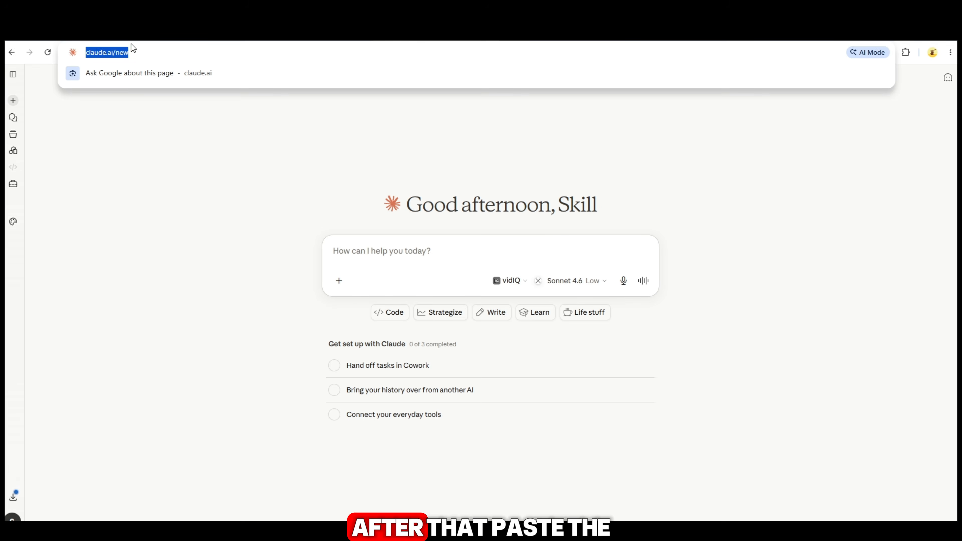
Switch to Claude, submit the copied master prompt in a new chat, and dismiss the notification offer
click(200, 170)
click(343, 285)
key(ctrl+v)
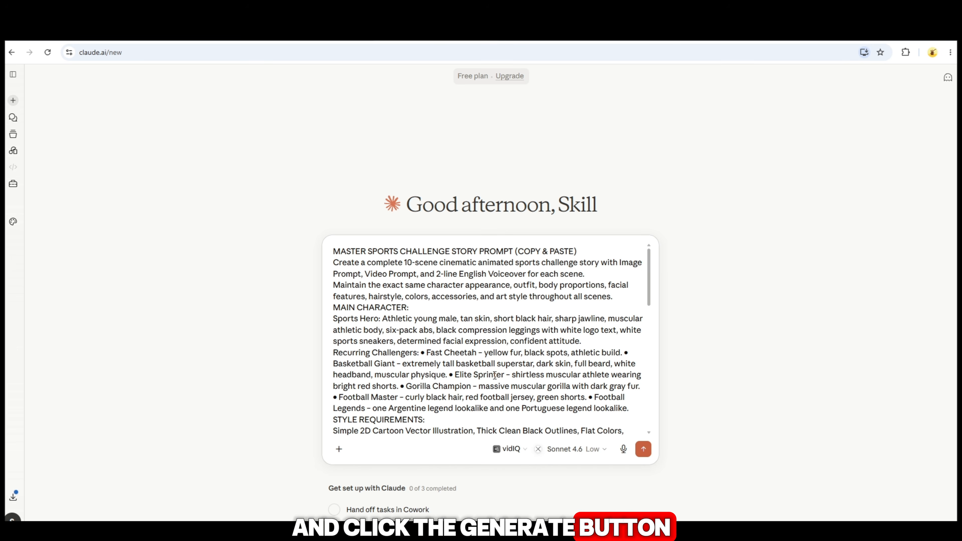
click(648, 453)
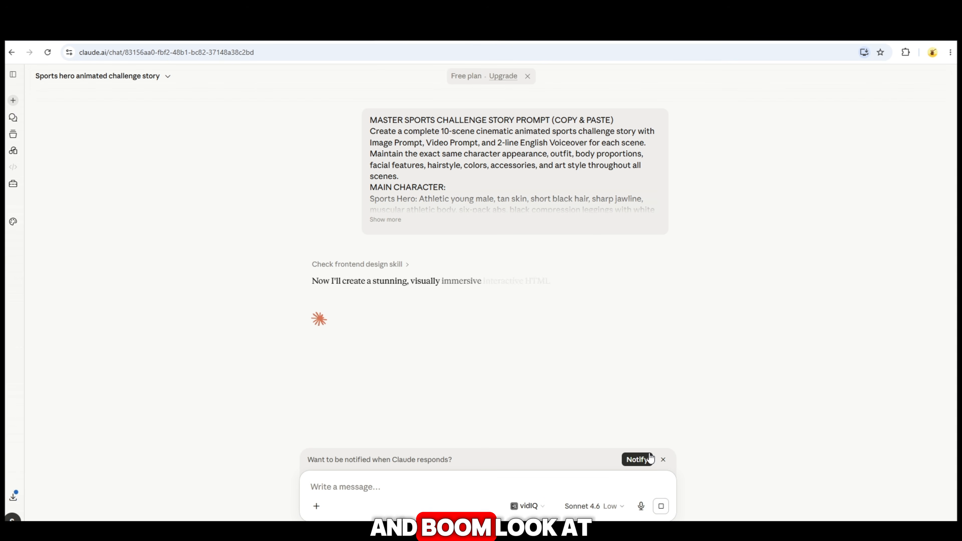
click(663, 460)
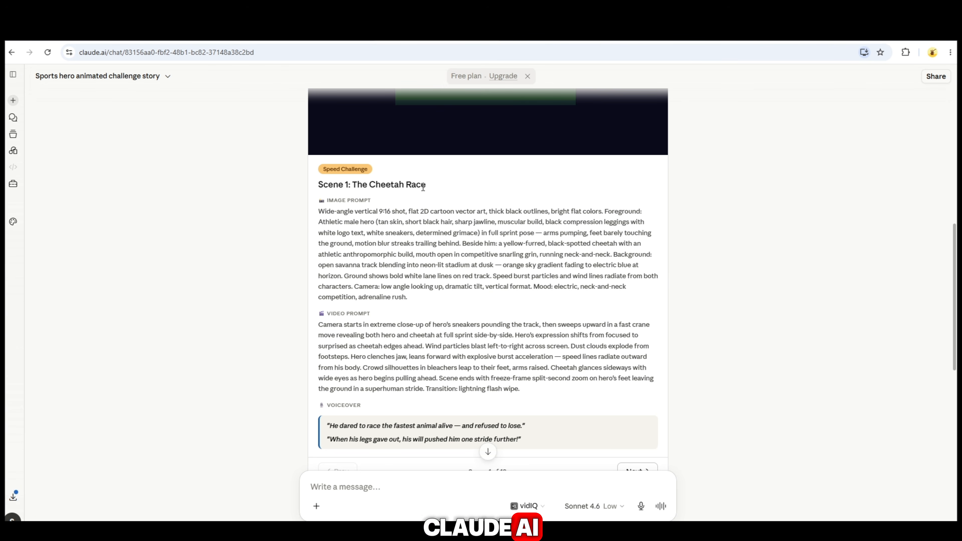
Examine Scene 1's title, video prompt, voiceover and scene counter in the generated story
drag(423, 187, 323, 186)
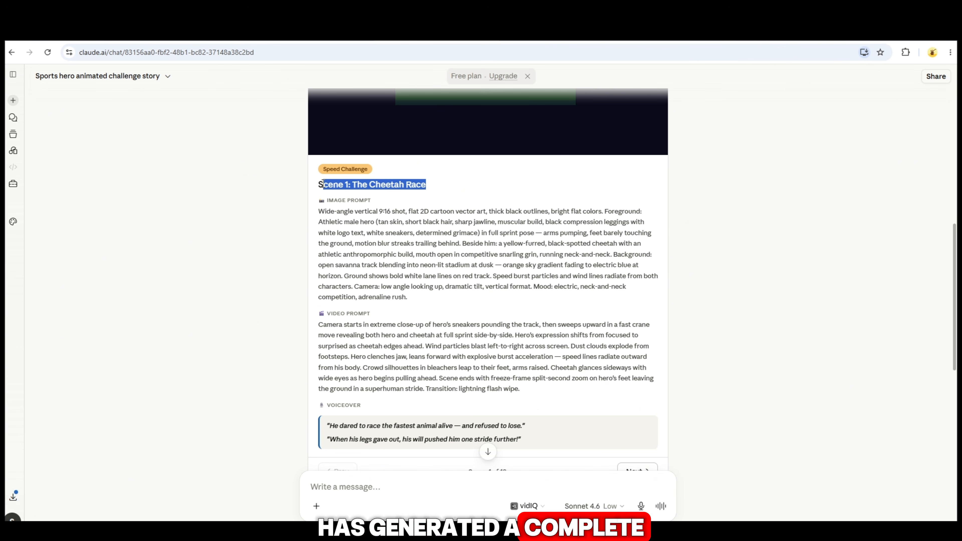
drag(378, 316, 306, 317)
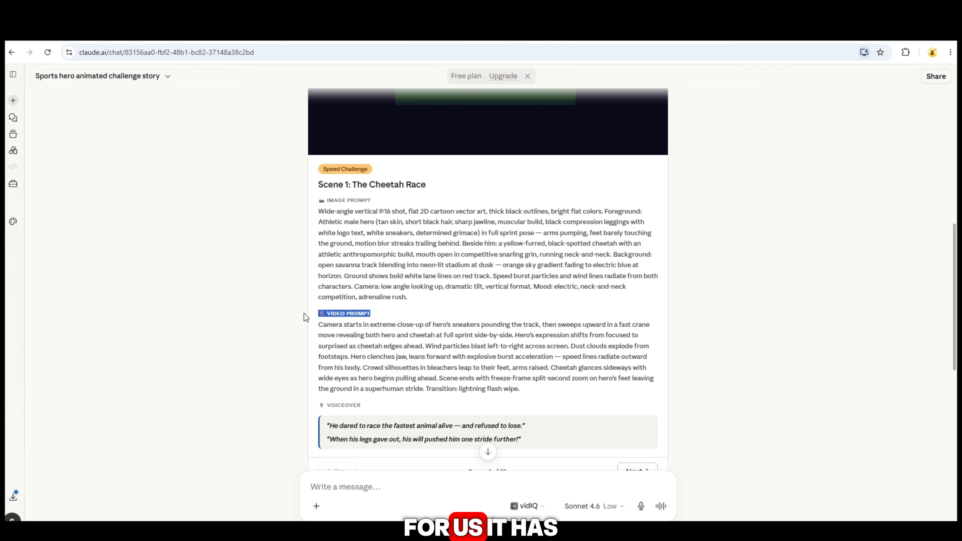
drag(365, 408, 318, 407)
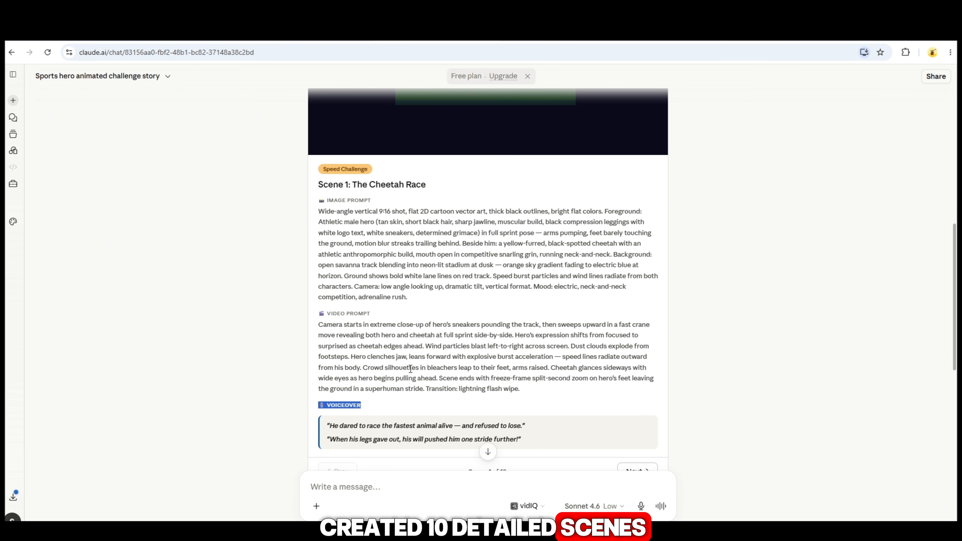
scroll(407, 373, down, 1)
drag(510, 422, 470, 424)
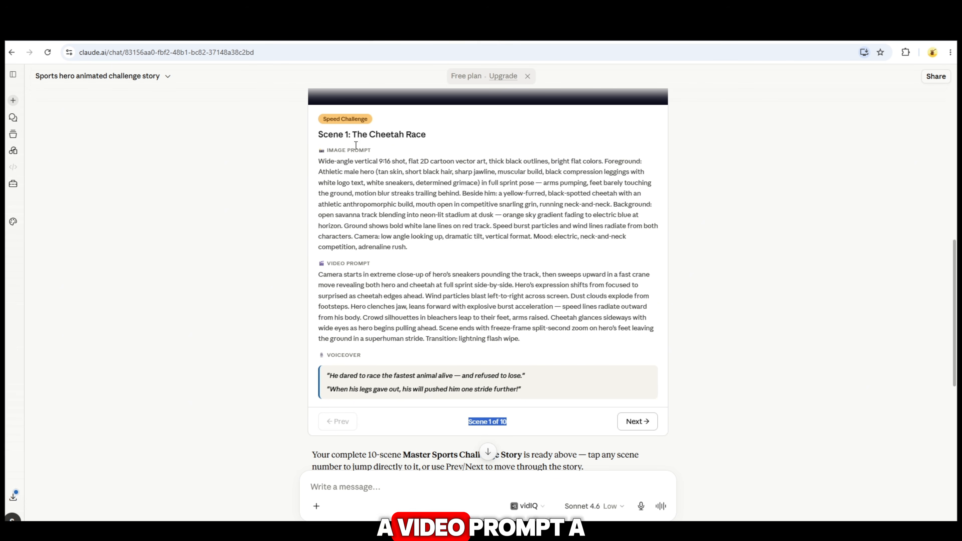
Page forward through the generated story from Scene 2 to Scene 9 to review each scene's prompts and voiceover
click(636, 421)
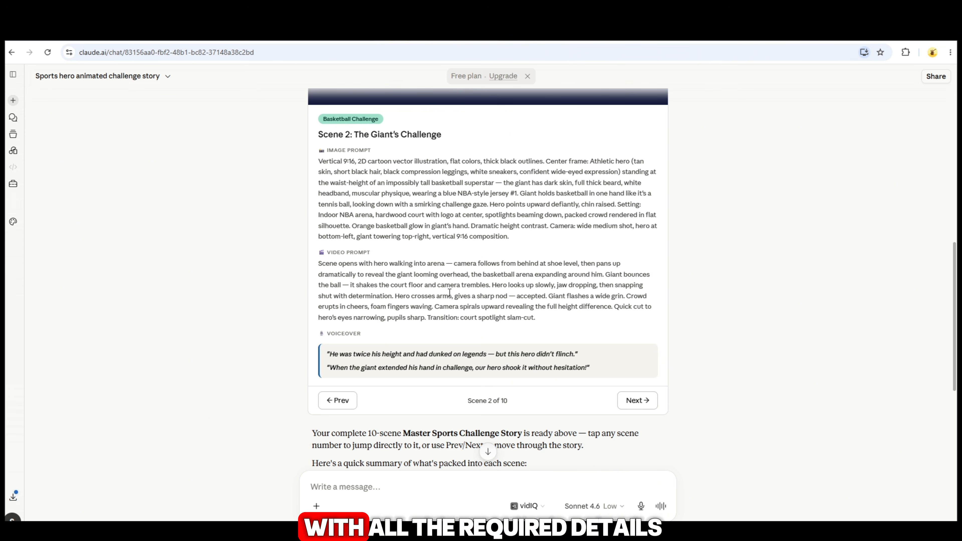
click(649, 402)
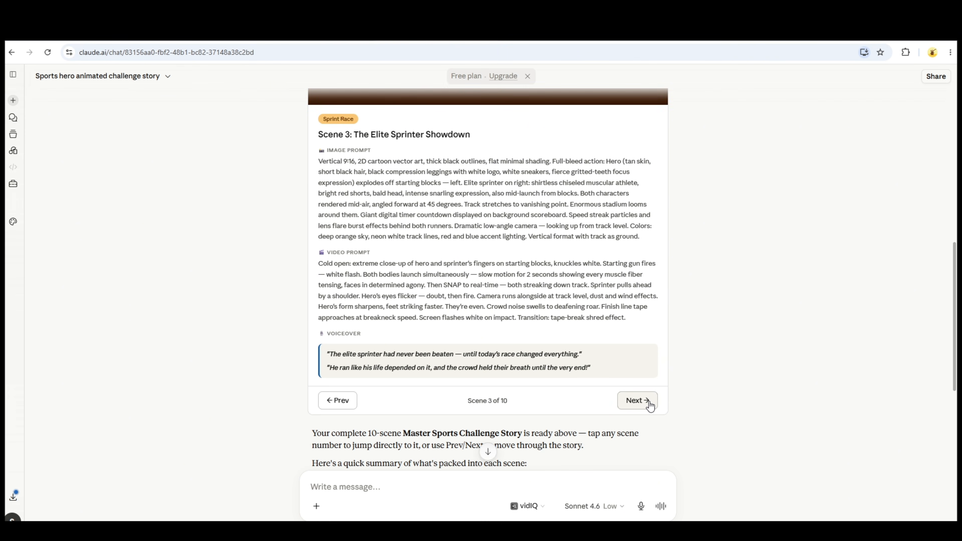
click(649, 402)
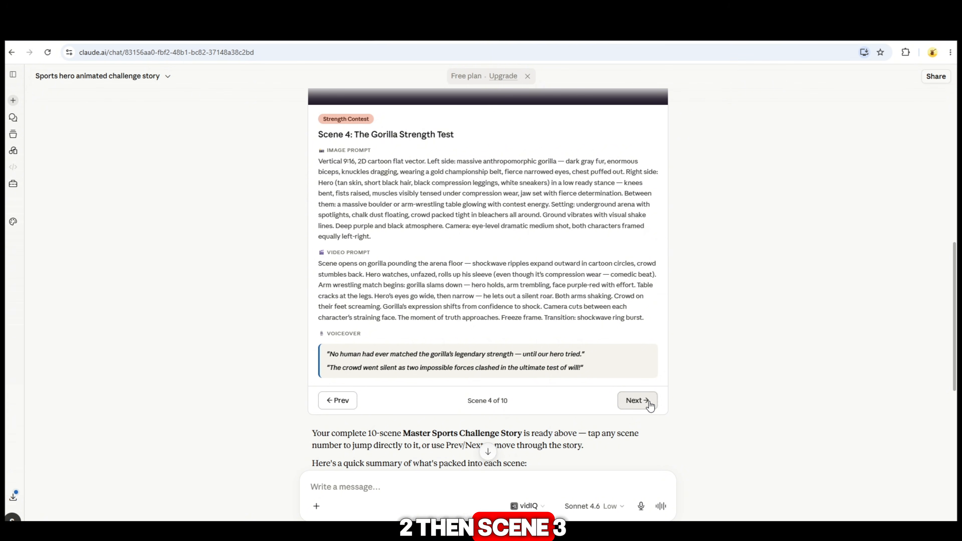
click(649, 401)
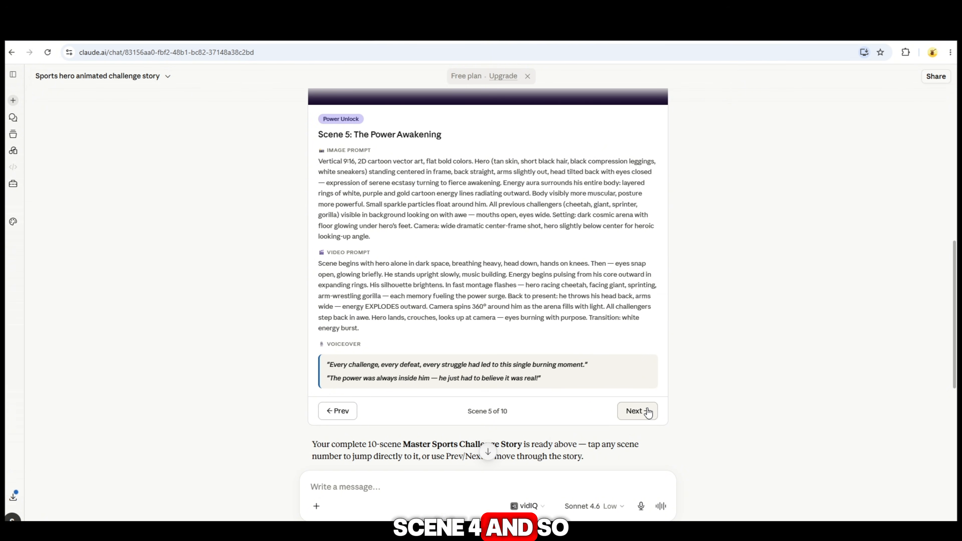
click(648, 412)
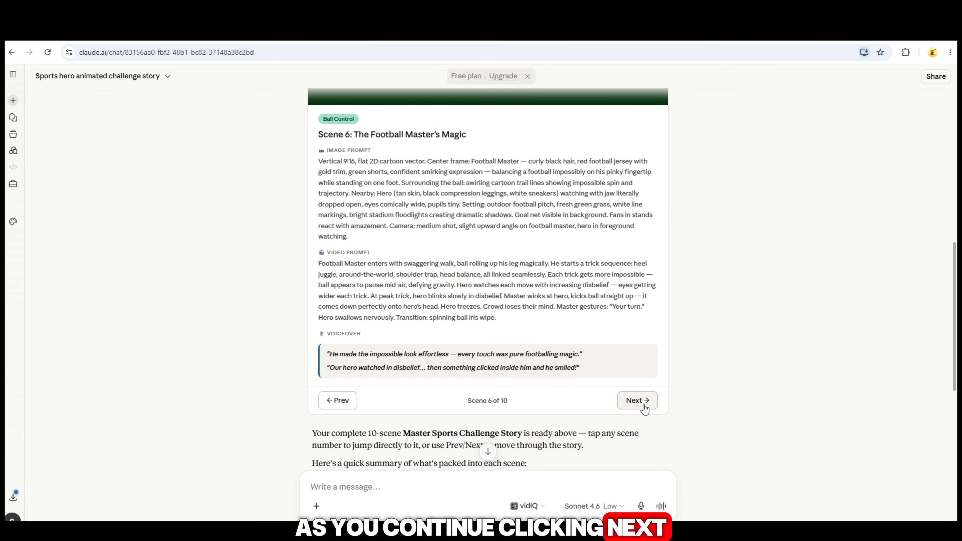
click(644, 407)
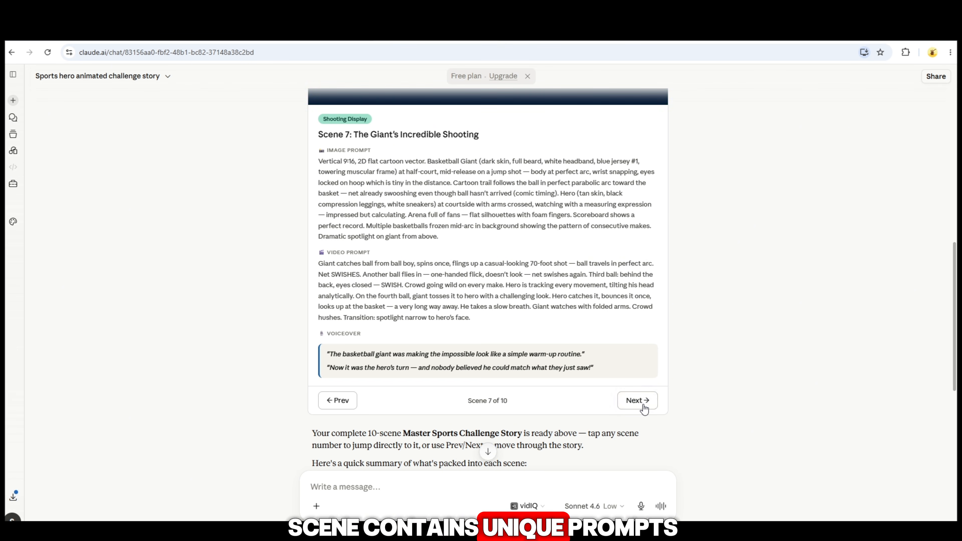
click(645, 407)
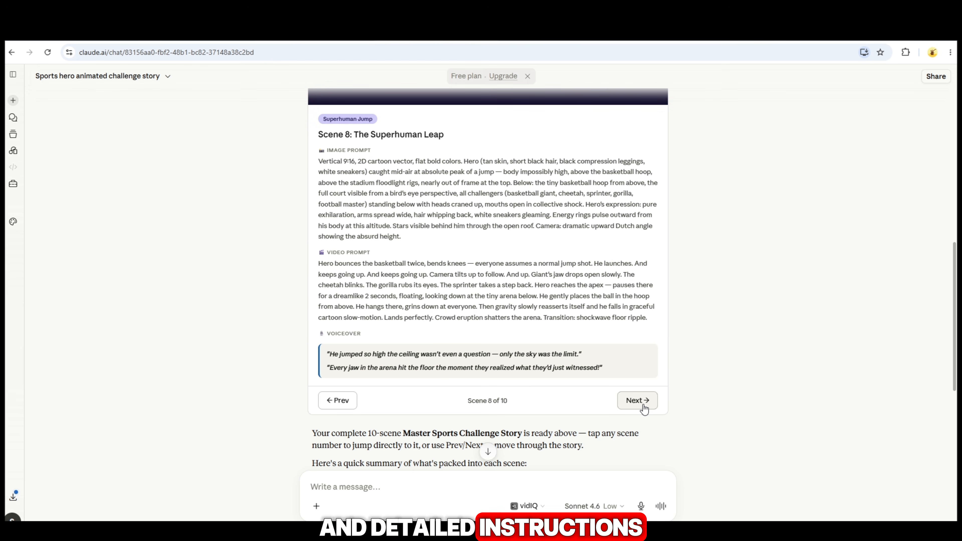
click(644, 407)
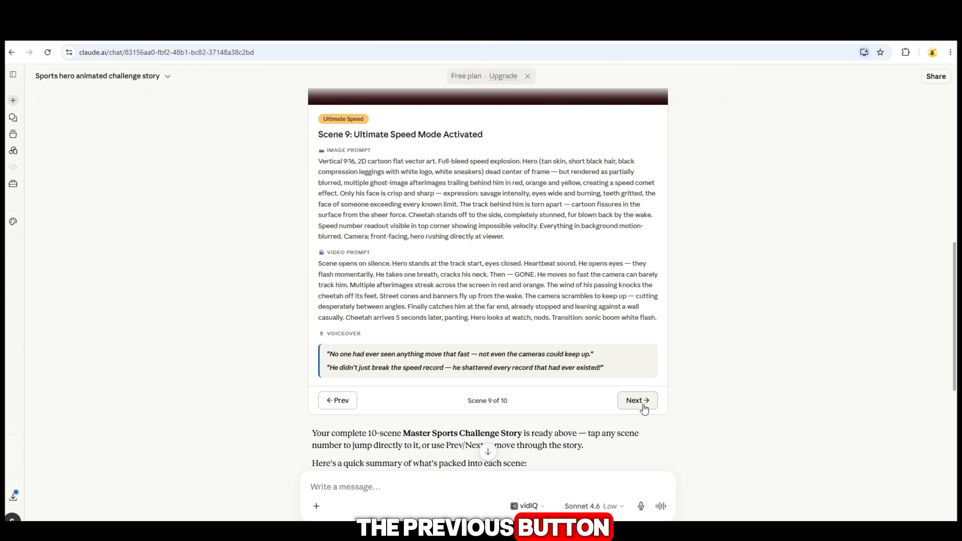
Review Scene 10 of the generated story, and page back through the earlier scenes, including Scene 6's banner, prompts and voiceover
click(645, 407)
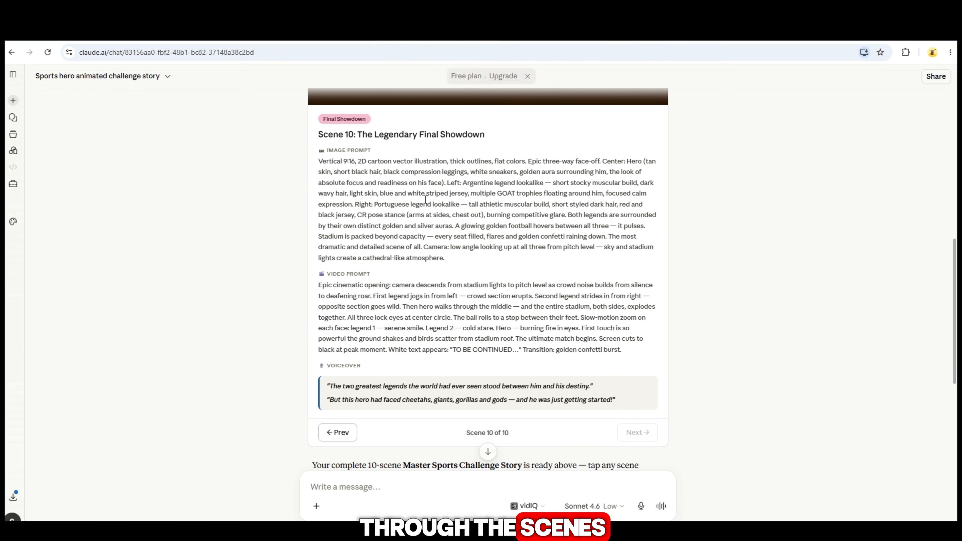
click(331, 430)
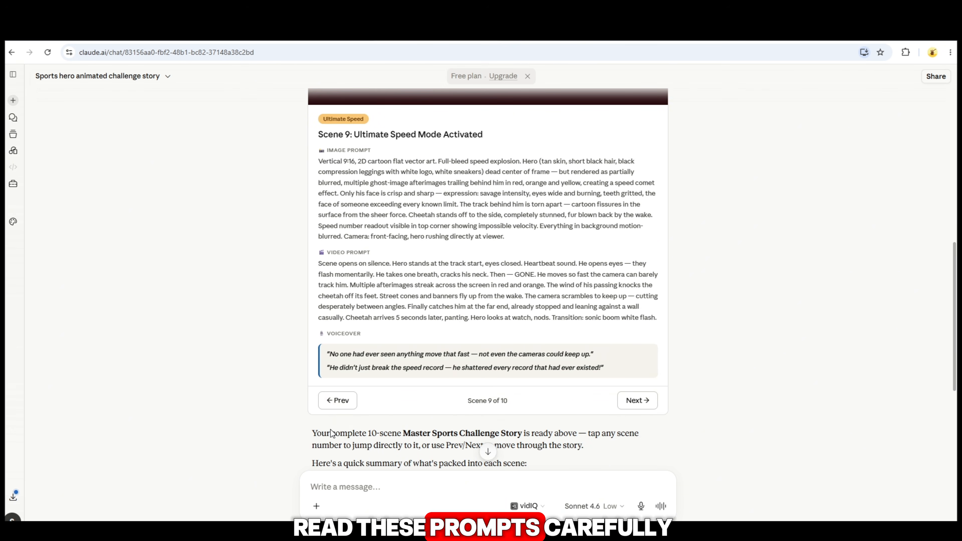
click(340, 403)
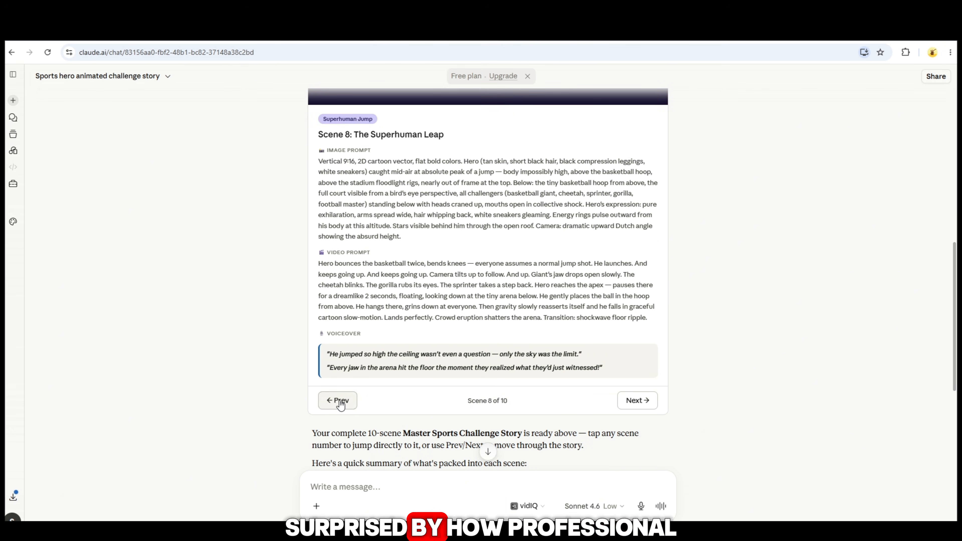
click(339, 402)
click(339, 401)
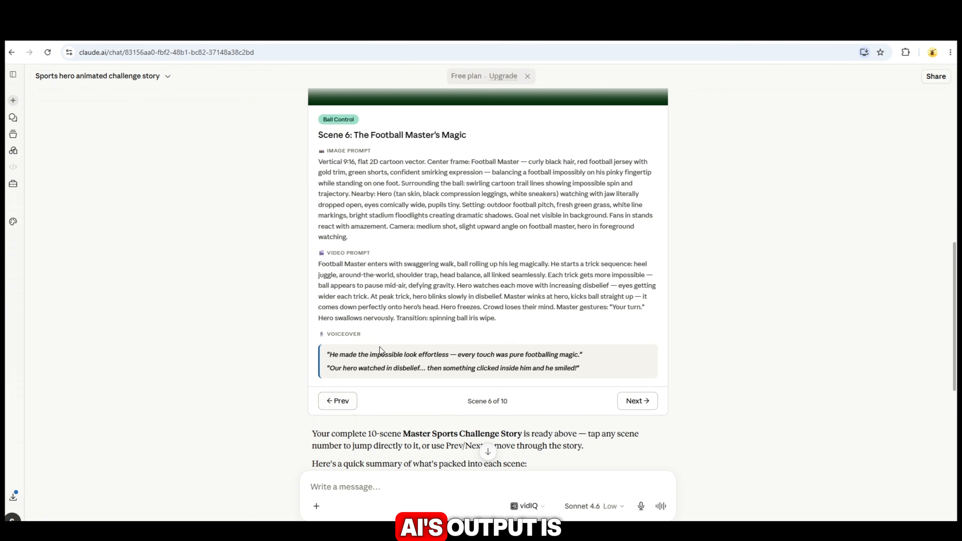
scroll(380, 349, up, 5)
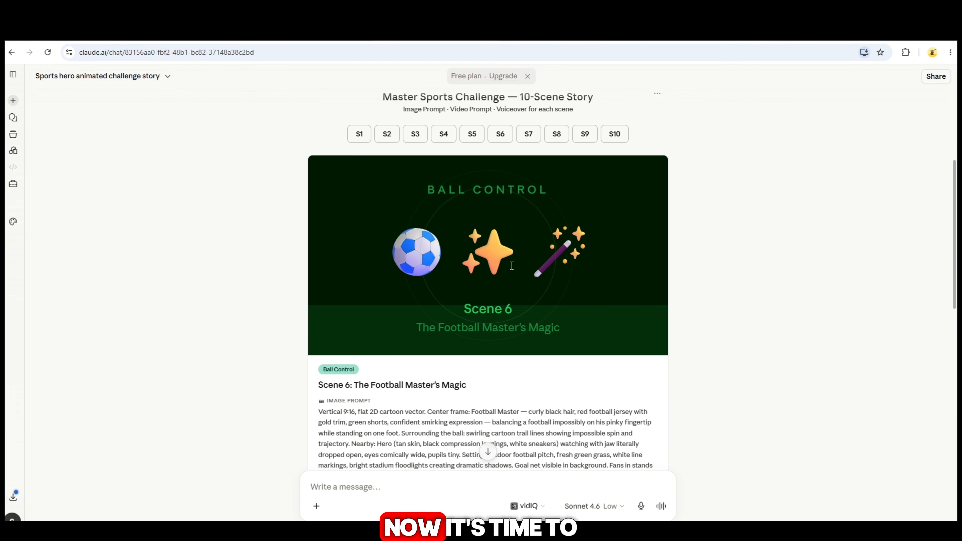
scroll(512, 266, down, 4)
scroll(364, 404, down, 4)
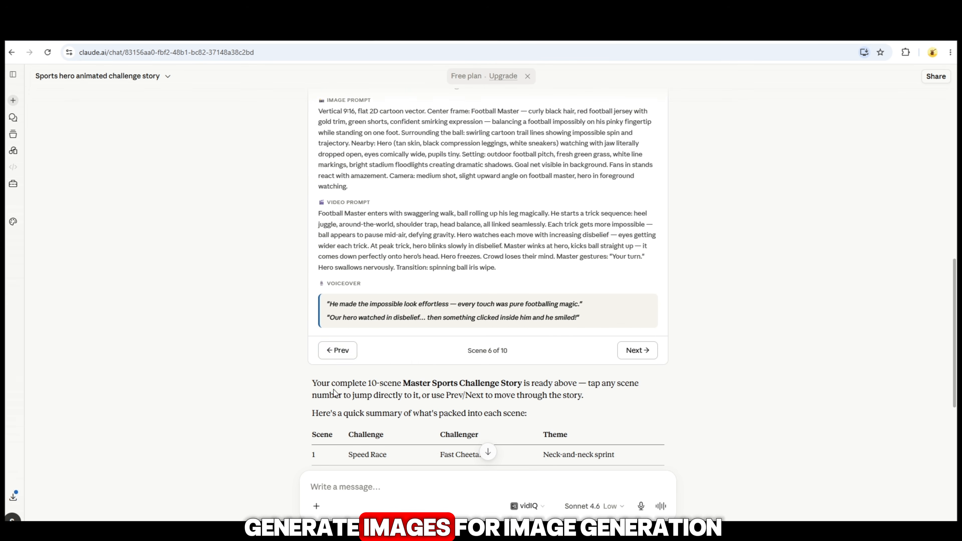
click(336, 350)
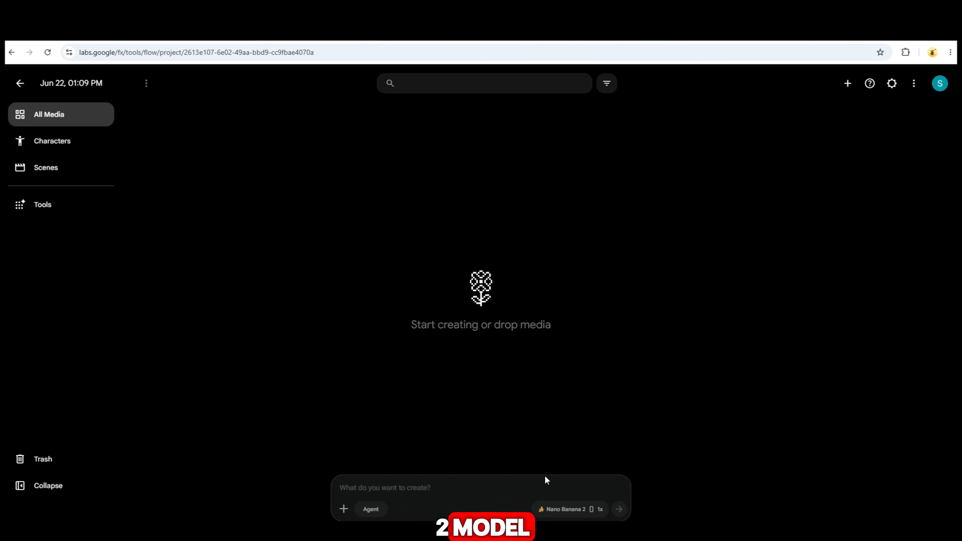
In Flow, check the image settings for Nano Banana 2, 9:16 and 1x, and generate an image from the Scene 1 "The Cheetah Race" prompt
key(ctrl+plus)
click(561, 506)
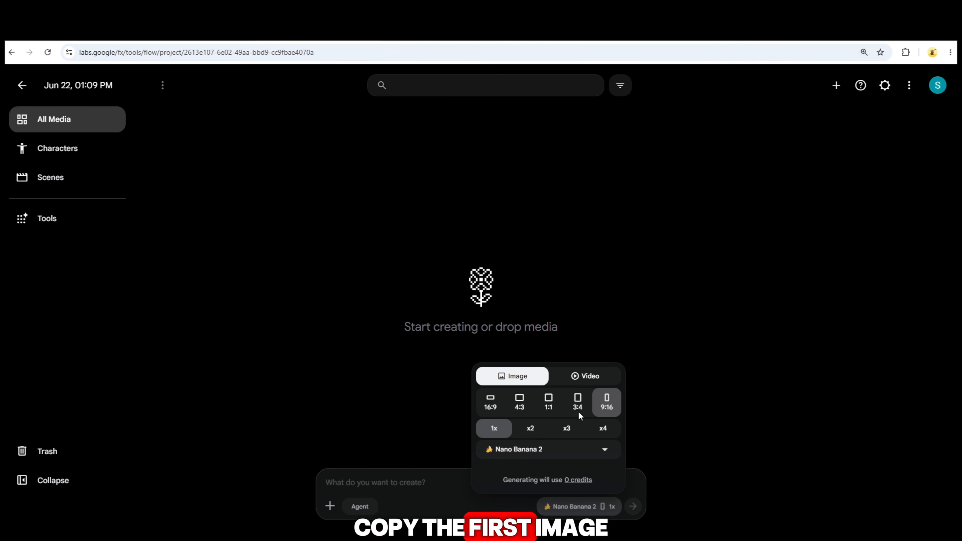
click(403, 486)
text(Scene 1: The Cheetah Race 📷 Image Prompt Wide-angle vertical 9:16 shot, flat 2D cartoon vector art, thick black outlines, bright flat colors. Foreground: Athletic male hero (tan skin, short black hair, sharp jawline, muscular build, black compression leggings with white logo text, white sneakers, determined grimace) in full sprint pose — arms pumping, feet barely touching the ground, motion blur streaks trailing behind. Beside him: a yellow-furred, black-spotted cheetah with an athletic anthropomorphic build, mouth open in competitive snarling grin, running neck-and-neck. Background: open savanna track blending into neon-lit stadium at dusk — orange sky gradient fading to electric blue at horizon. Ground shows bold white lane lines on red track. Speed burst particles and wind lines radiate from both characters. Camera: low angle looking up, dramatic tilt, vertical format. Mood: electric, neck-and-neck competition, adrenaline rush.)
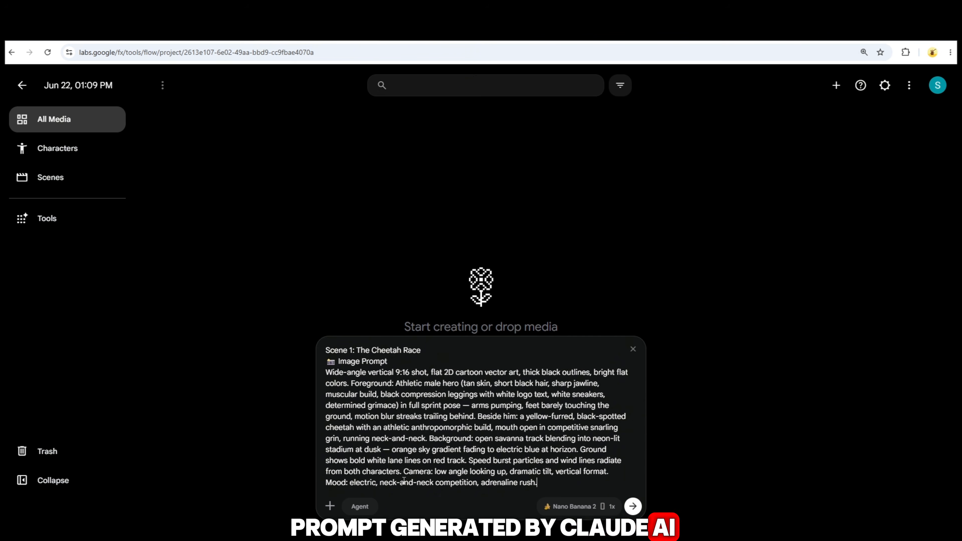
click(632, 508)
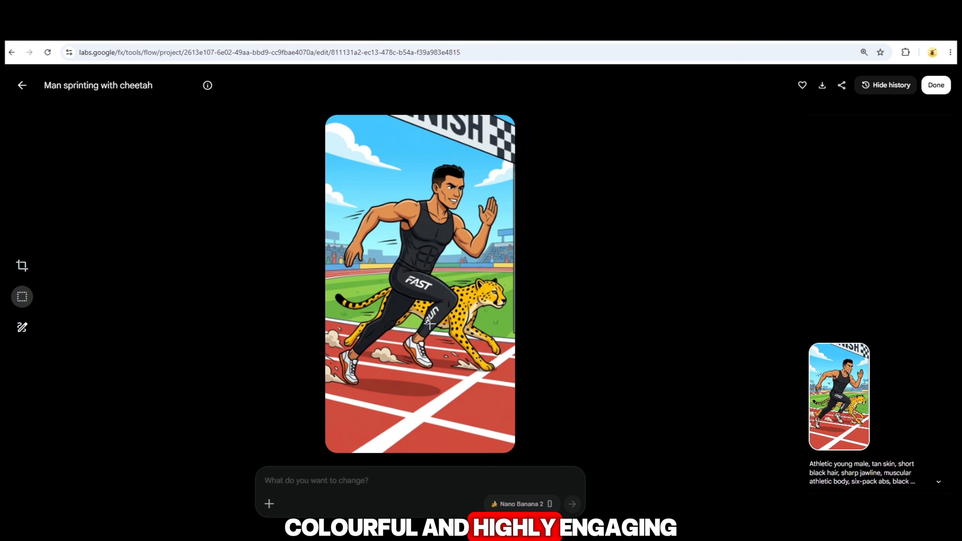
Return to the project's media and generate an image from the Scene 2 "The Giant's Challenge" image prompt
click(22, 86)
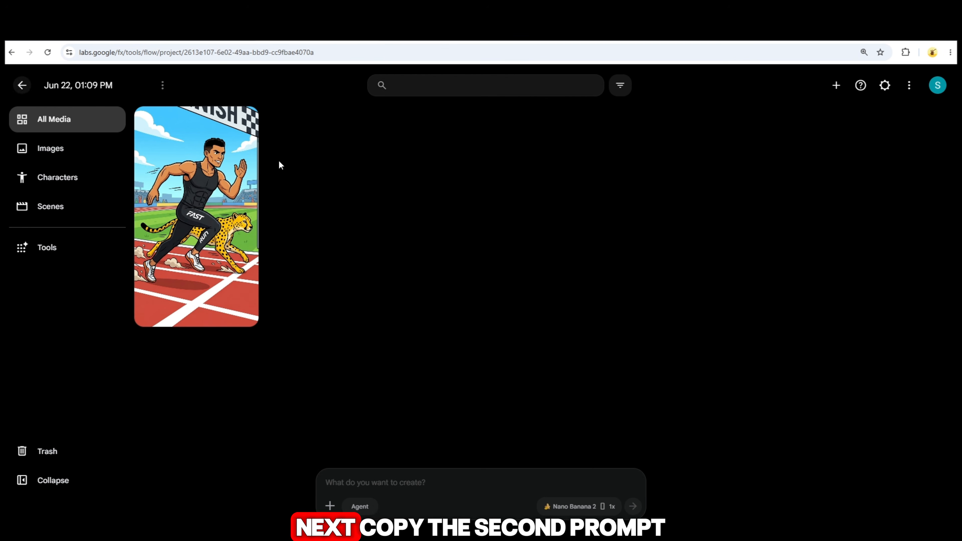
text(Scene 2: The Giant's Challenge 📷 Image Prompt Vertical 9:16, 2D cartoon vector illustration, flat colors, thick black outlines. Center frame: Athletic hero (tan skin, short black hair, black compression leggings, white sneakers, confident wide-eyed expression) standing at the waist-height of an impossibly tall basketball superstar — the giant has dark skin, full thick beard, white headband, muscular physique, wearing a blue NBA-style jersey #1. Giant holds basketball in one hand like it's a tennis ball, looking down with a smirking challenge gaze. Hero points upward defiantly, chin raised. Setting: Indoor NBA arena, hardwood court with logo at center, spotlights beaming down, packed crowd rendered in flat silhouette. Orange basketball glow in giant's hand. Dramatic height contrast. Camera: wide medium shot, hero at bottom-left, giant towering top-right, vertical 9:16 composition.)
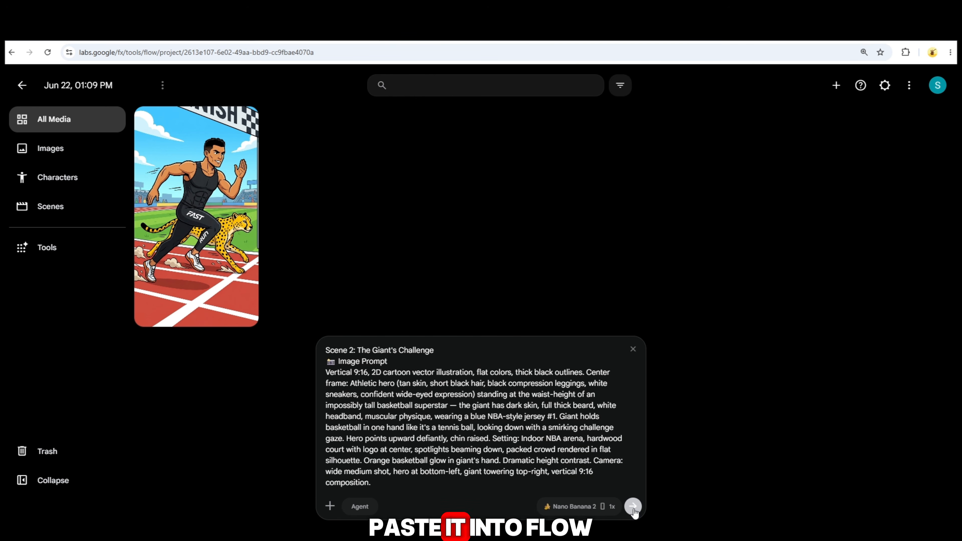
key(ctrl+a)
key(Return)
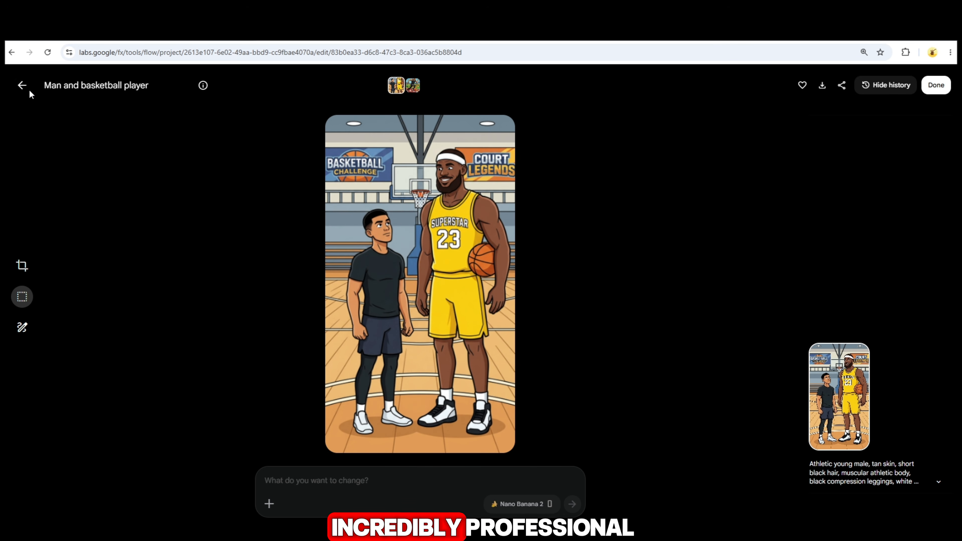
Leave the basketball image view and generate the third scene's image from the prompt of the hero and elite sprinter exploding off starting blocks
click(22, 85)
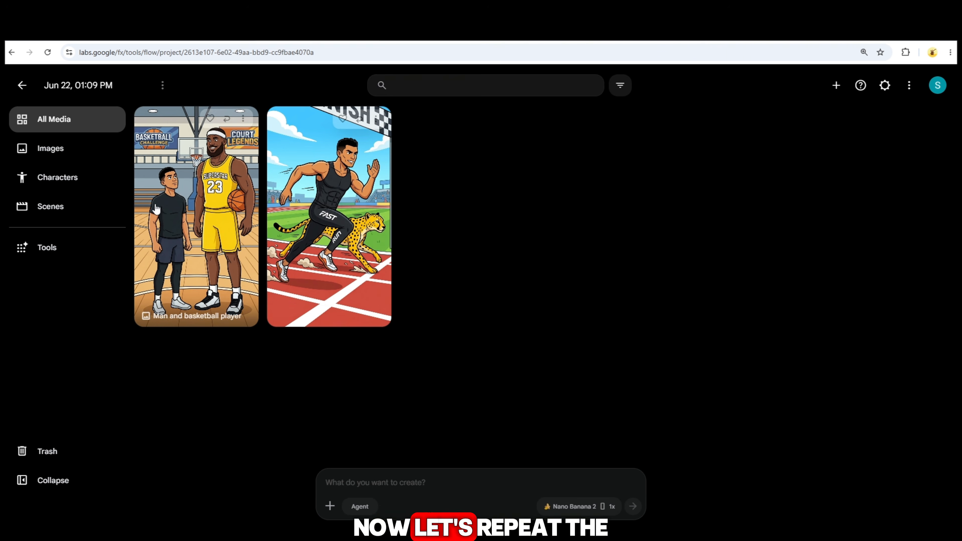
text(Vertical 9:16, 2D cartoon vector art, thick black outlines, flat minimal shading. Full-bleed action: Hero (tan skin, short black hair, black compression leggings with white logo, white sneakers, fierce gritted-teeth focus expression) explodes off starting blocks — left. Elite sprinter on right: shirtless chiseled muscular athlete, bright red shorts, bald head, intense snarling expression, also mid-launch from blocks. Both characters rendered mid-air, angled forward at 45 degrees. Track stretches to vanishing point. Enormous stadium looms around them. Giant digital timer countdown displayed on background scoreboard. Speed streak particles and lens flare burst effects behind both runners. Dramatic low-angle camera — looking up from track level. Colors: deep orange sky, neon white track lines, red and blue accent lighting. Vertical format with track as ground.)
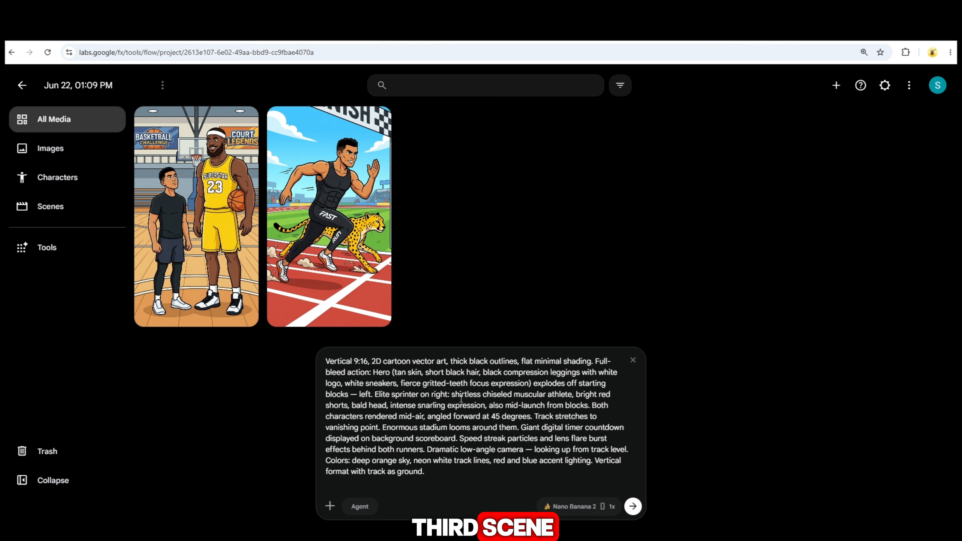
click(632, 508)
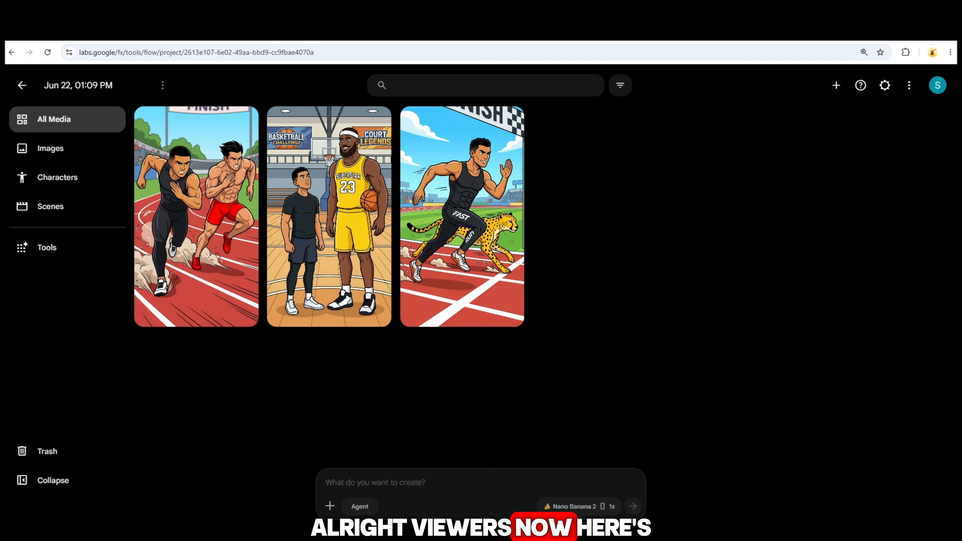
Copy the Scene 4 gorilla image prompt from the PROMPTS Word document and generate its image in Flow
key(alt+Tab)
triple_click(441, 277)
key(ctrl+c)
click(473, 500)
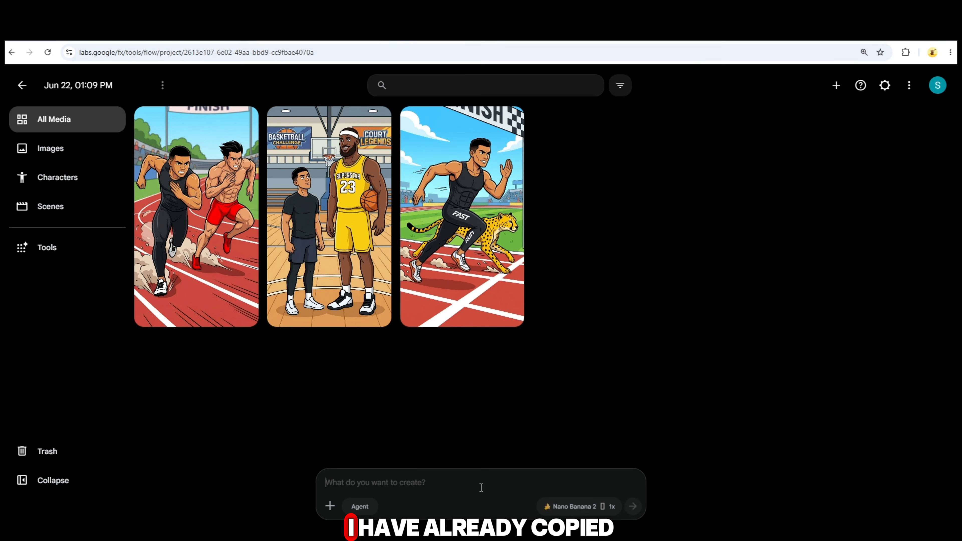
key(ctrl+v)
click(633, 507)
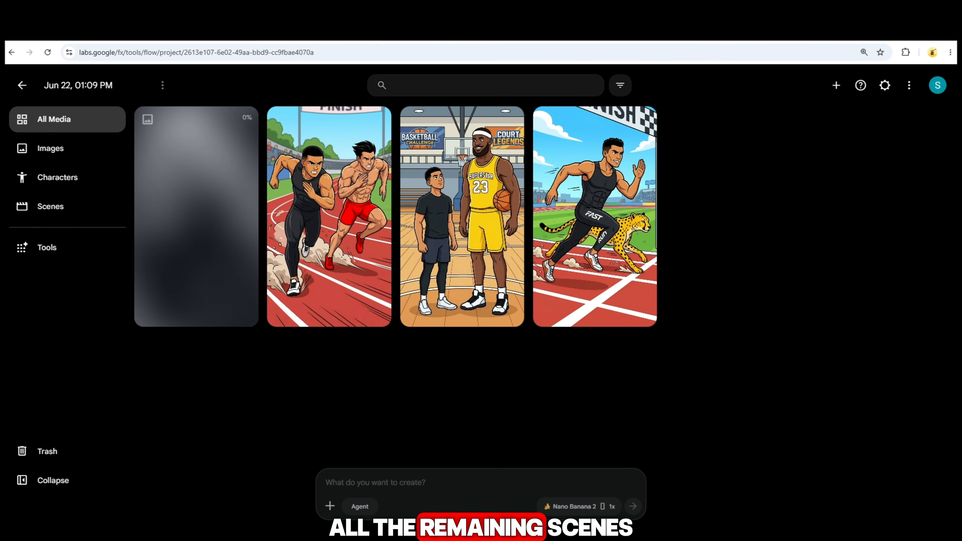
Copy the Scene 5 "Hero Power Awakening" image prompt from the PROMPTS document and generate its image in Flow
key(alt+Tab)
scroll(530, 353, down, 5)
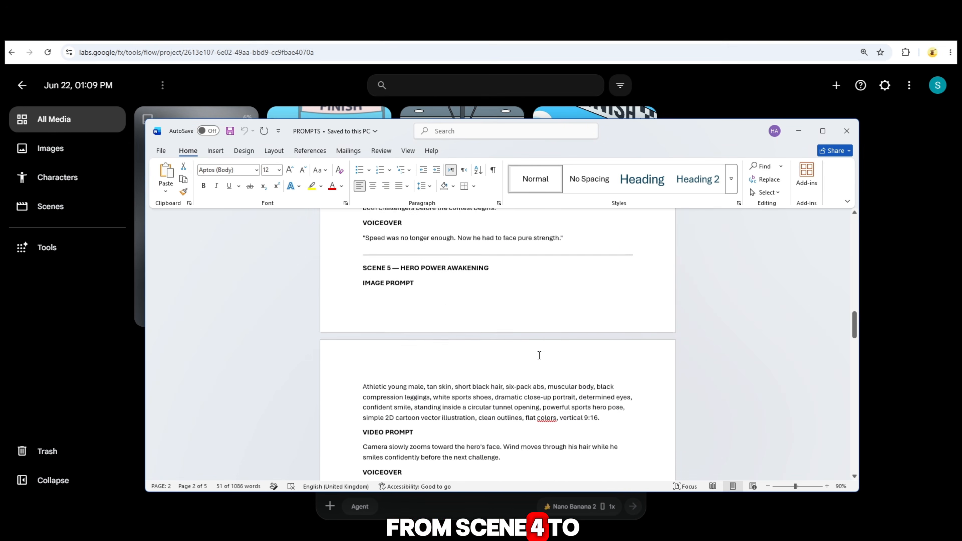
triple_click(453, 319)
key(ctrl+c)
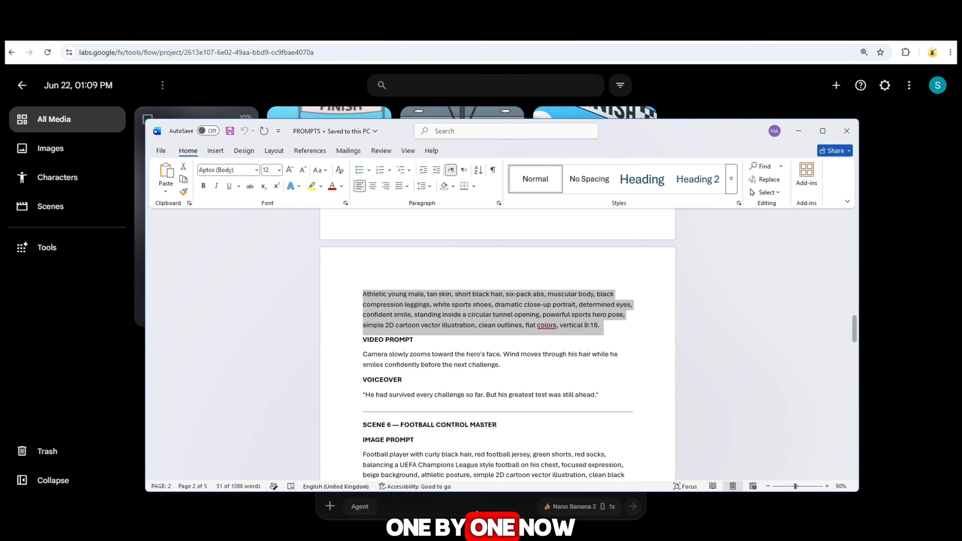
click(458, 500)
key(ctrl+v)
click(633, 506)
Copy the Scene 6 "Football Control Master" image prompt from the PROMPTS document and generate its image in Flow
click(679, 496)
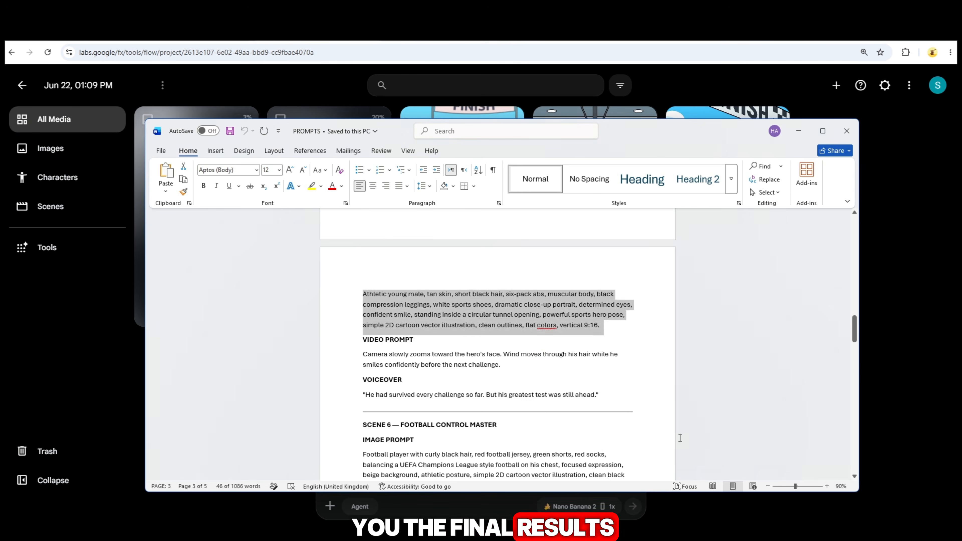
scroll(678, 438, down, 4)
triple_click(450, 314)
key(ctrl+c)
click(473, 492)
key(ctrl+v)
click(633, 507)
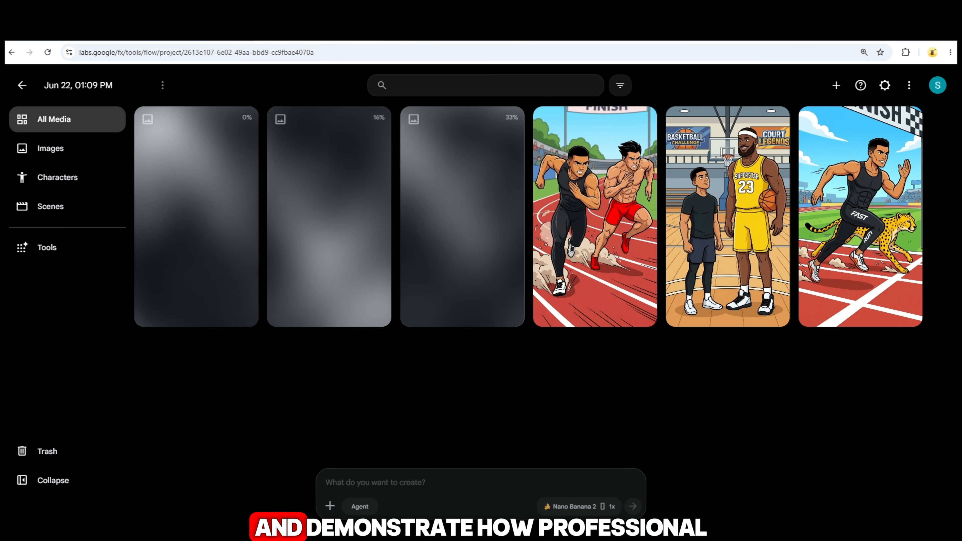
Copy the Scene 7 basketball image prompt from the PROMPTS document and generate its image in Flow
click(676, 501)
scroll(561, 391, down, 5)
triple_click(441, 288)
key(ctrl+c)
click(453, 487)
key(ctrl+v)
click(633, 506)
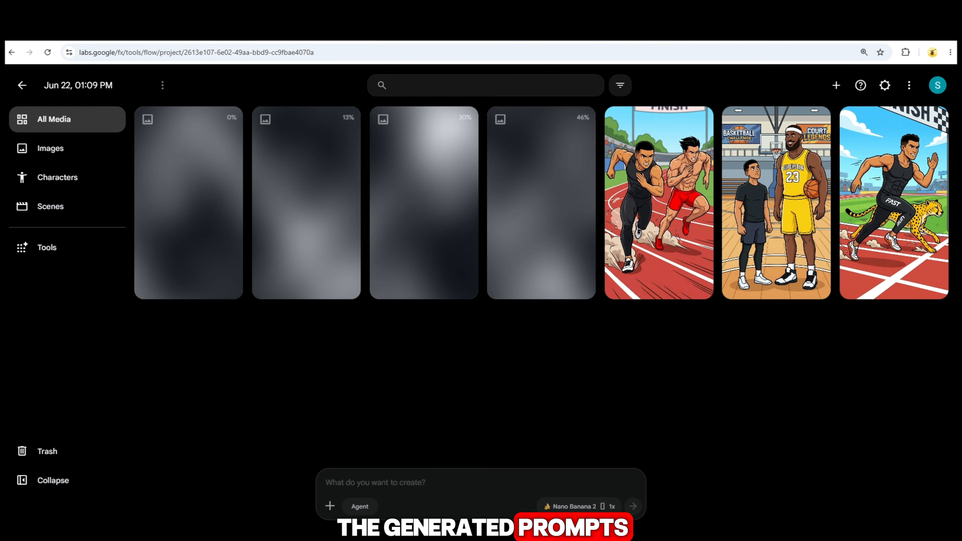
Copy the Scene 8 image prompt about the high jump above two football players and generate its image in Flow
click(676, 500)
scroll(571, 400, down, 5)
triple_click(445, 296)
key(ctrl+c)
click(473, 495)
key(ctrl+v)
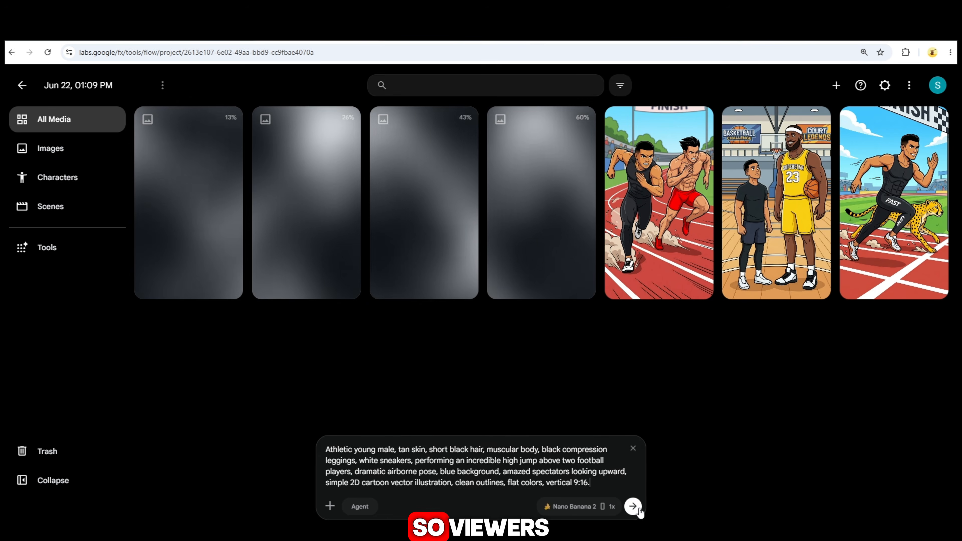
click(634, 507)
Copy the Scene 9 "Speed Mode Activated" image prompt from the PROMPTS document and generate its image in Flow
click(835, 507)
scroll(442, 333, down, 5)
triple_click(441, 296)
key(ctrl+c)
click(539, 498)
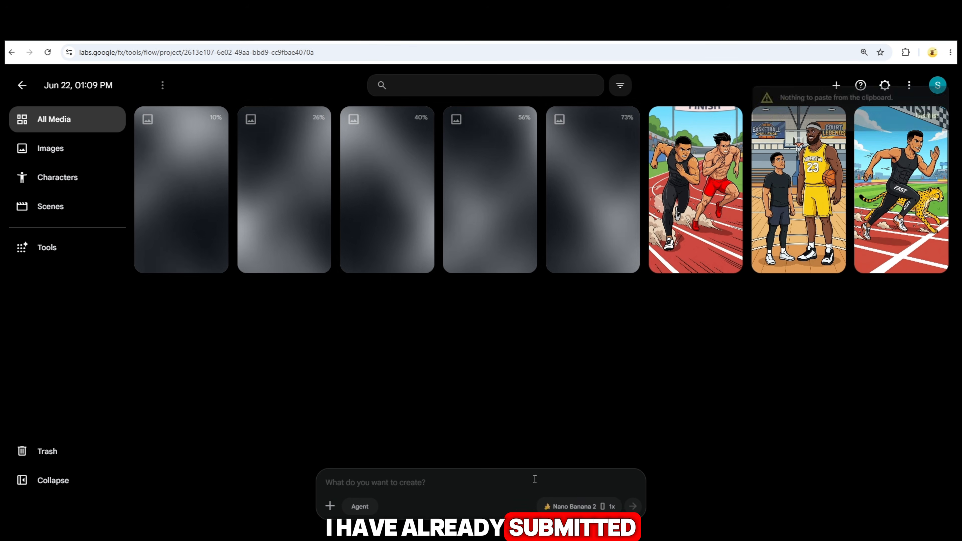
key(ctrl+v)
click(633, 507)
Copy the Scene 10 "Final Football Legends" image prompt from the PROMPTS document and generate its image in Flow
click(867, 503)
click(507, 429)
triple_click(508, 431)
key(ctrl+c)
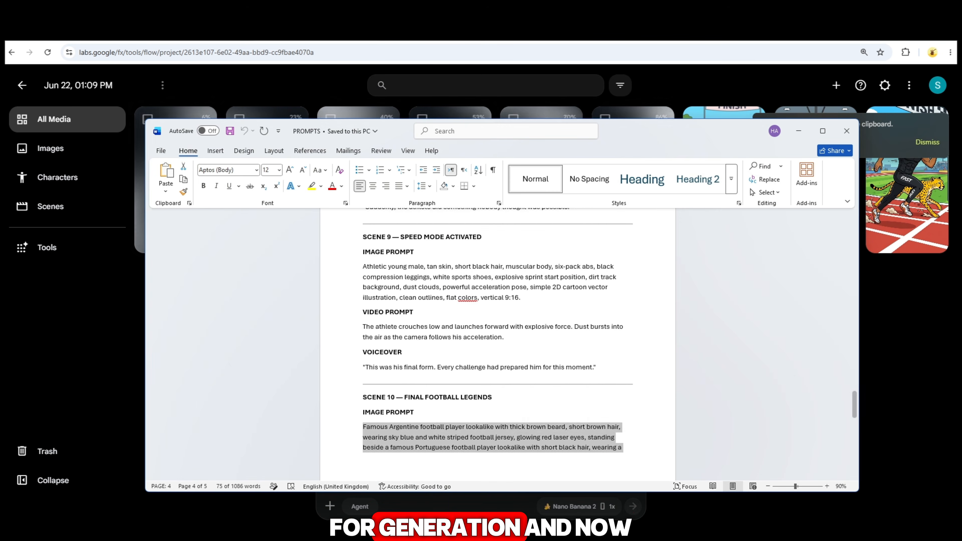
click(493, 500)
key(ctrl+v)
click(634, 507)
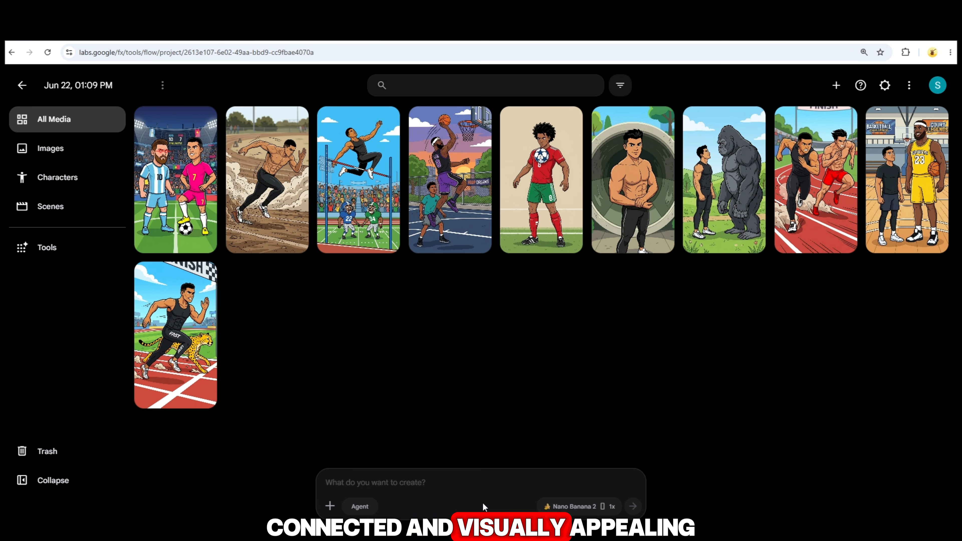
Switch the generation mode from image to video and open the model choices to use Veo 3.1 - Lite
click(565, 509)
click(564, 509)
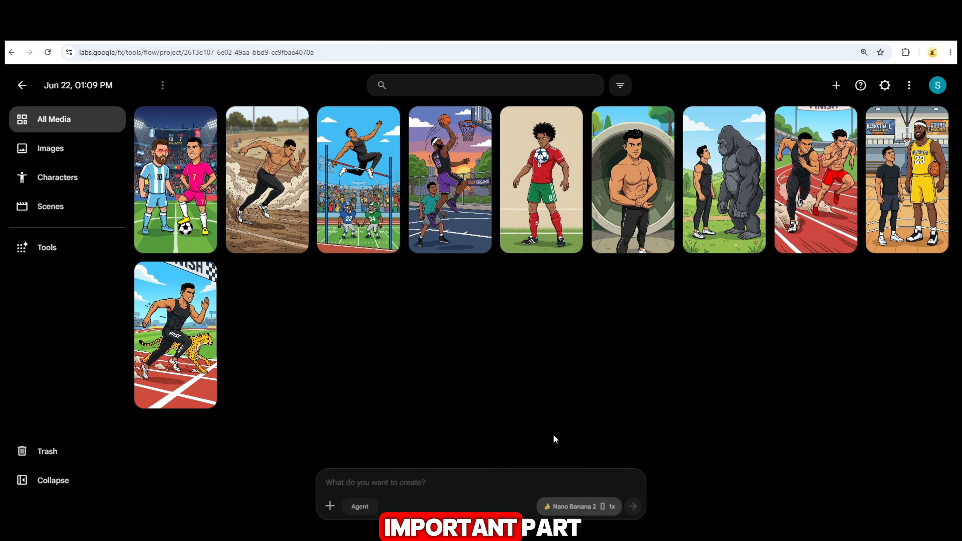
click(584, 507)
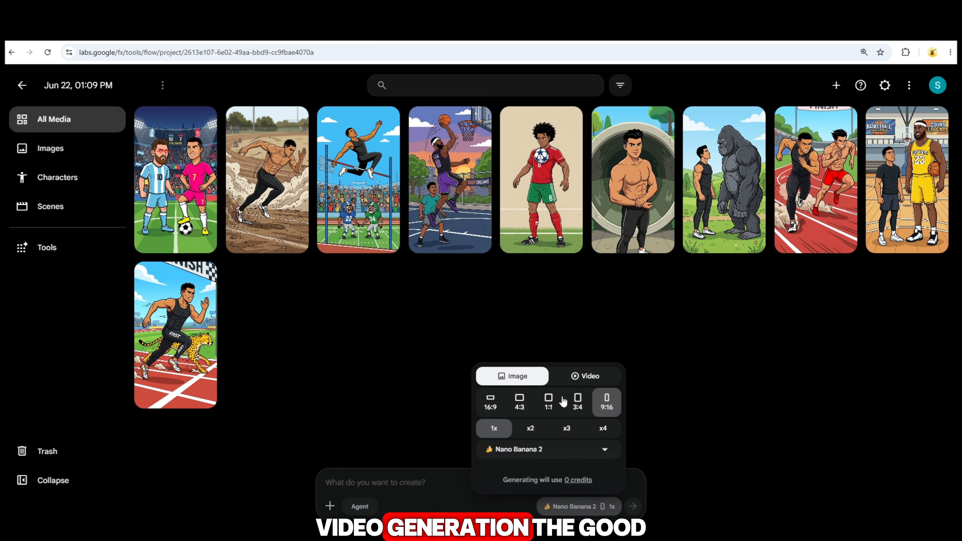
click(574, 378)
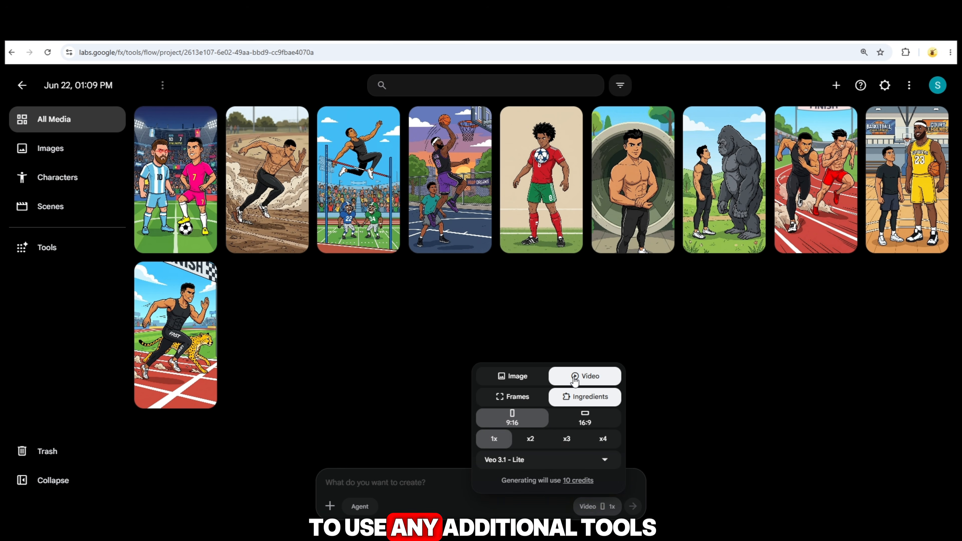
click(545, 458)
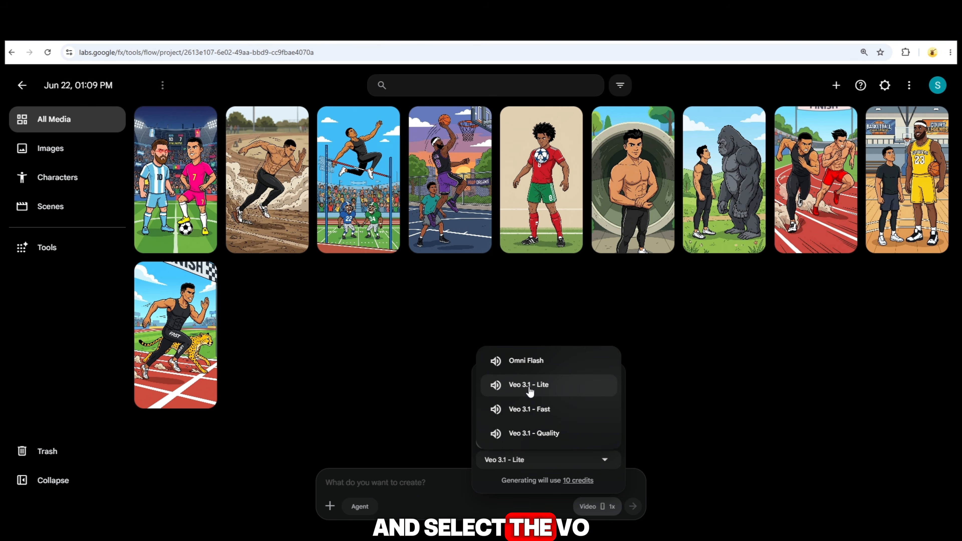
Generate a video from the cheetah sprint image using the "Add Animation" prompt with its Scene 1 voiceover, and play the resulting clip
click(490, 486)
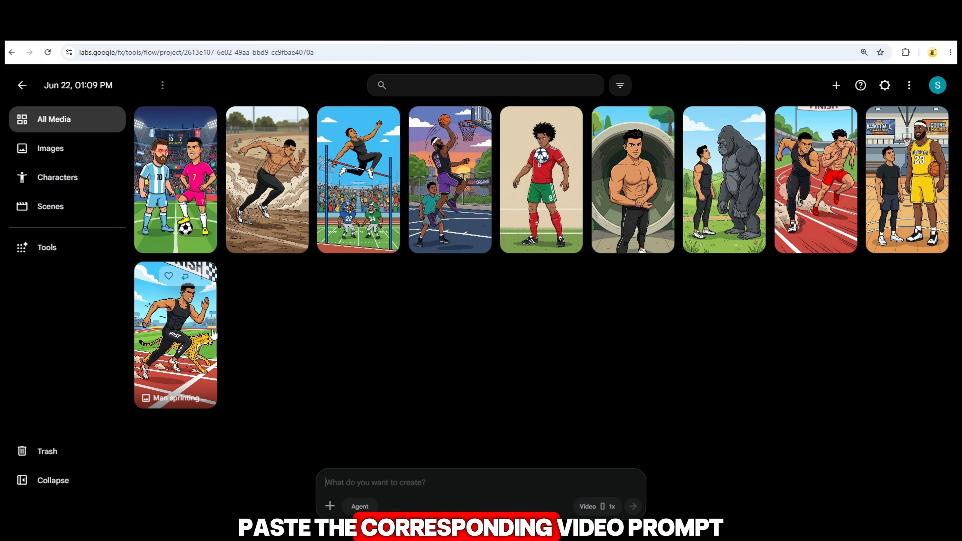
drag(175, 334, 430, 493)
key(ctrl+v)
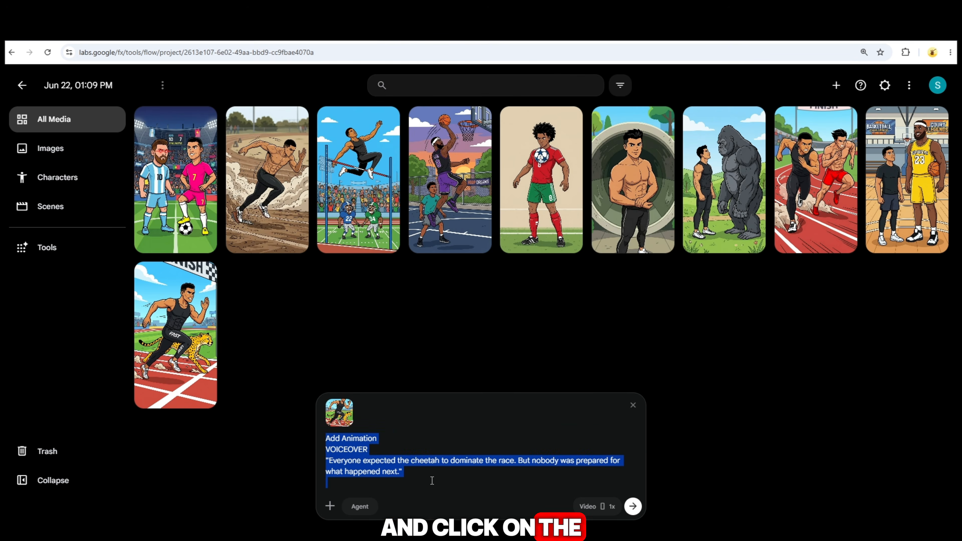
key(Return)
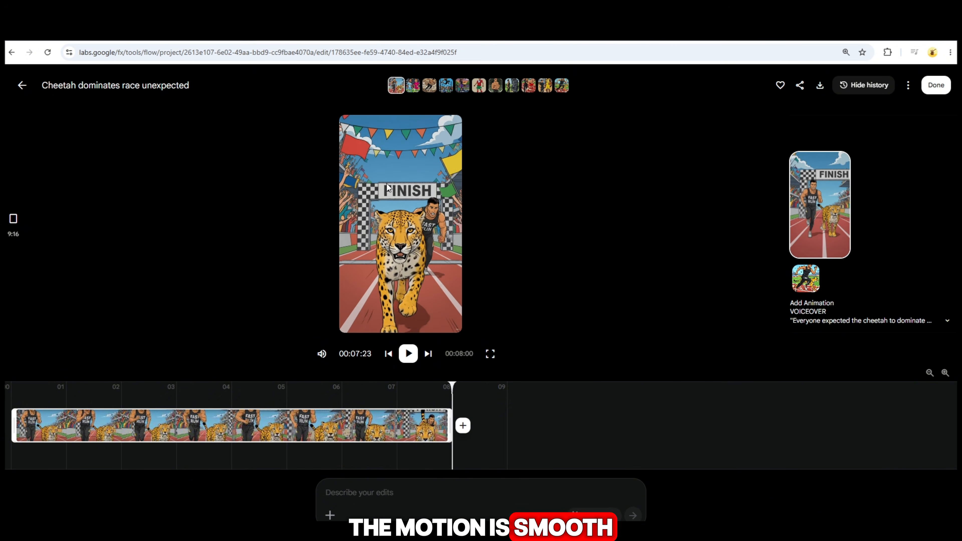
click(413, 354)
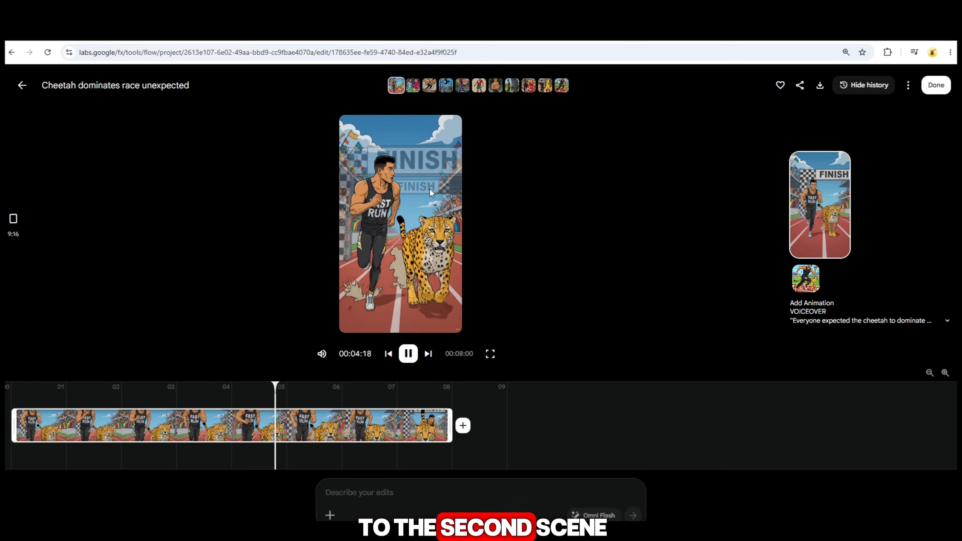
Generate a video from the footballer image with "Add animation" and the voiceover "Next came a football master known for impossible ball control.", and play the clip
click(22, 85)
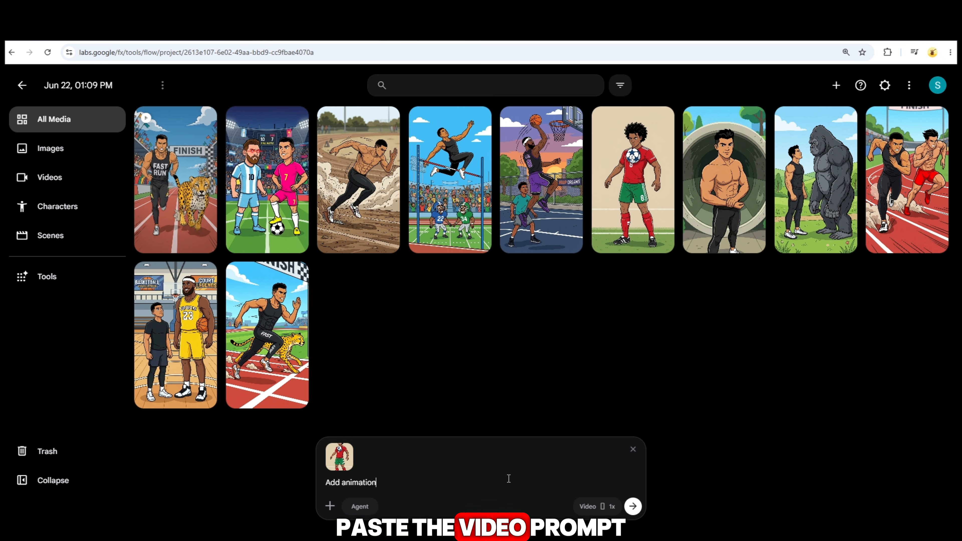
key(shift+Return)
key(ctrl+v)
key(ctrl+a)
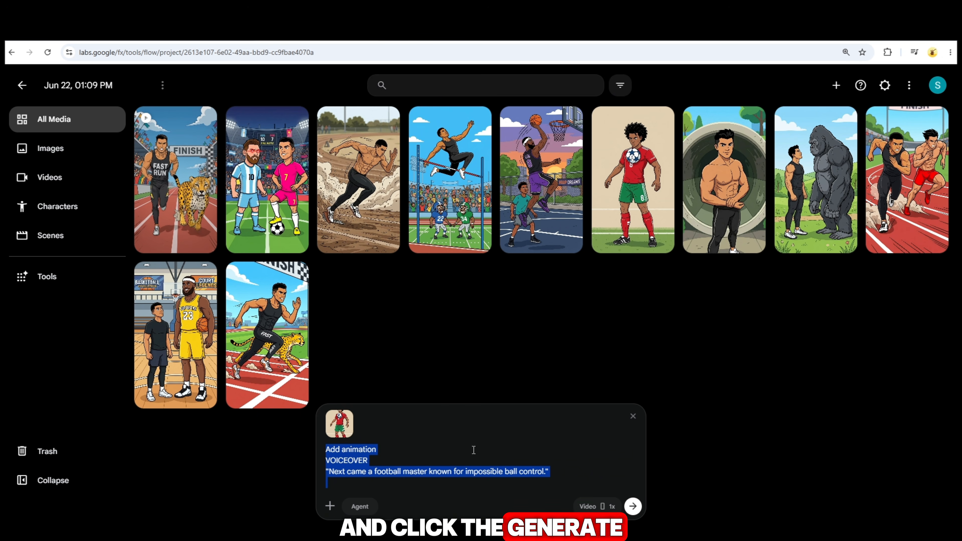
click(633, 507)
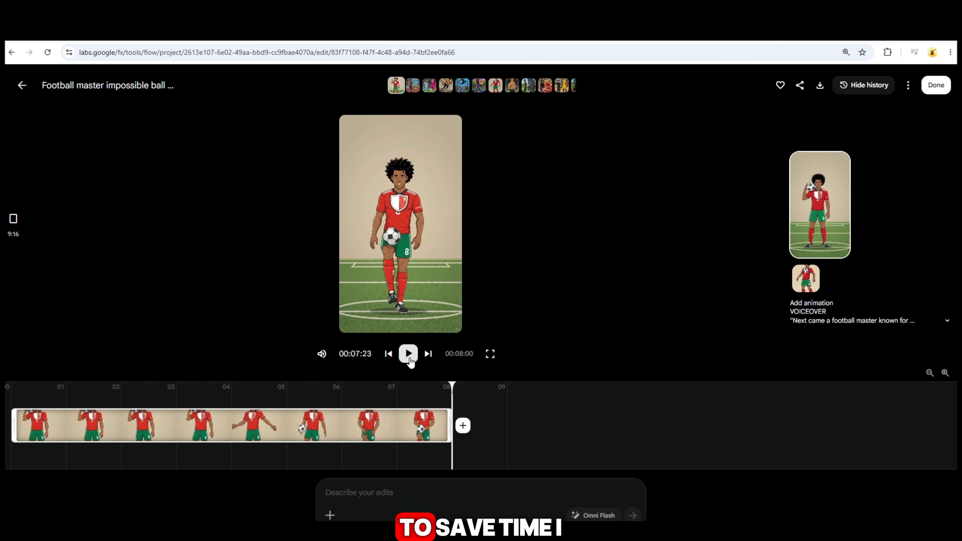
click(408, 355)
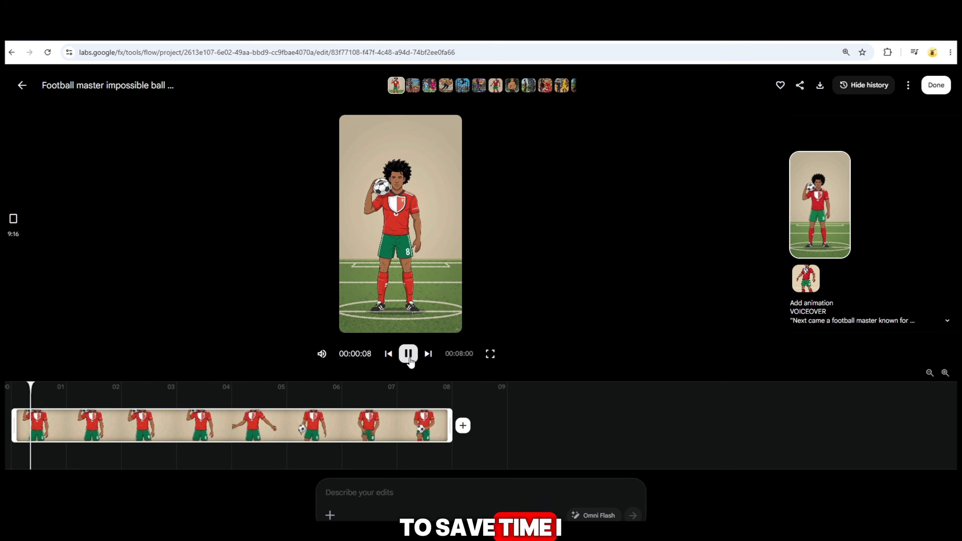
Generate a video from the outdoor basketball image using "Add animation" and its copied voiceover, and attach the high-jump image to a new prompt
click(23, 87)
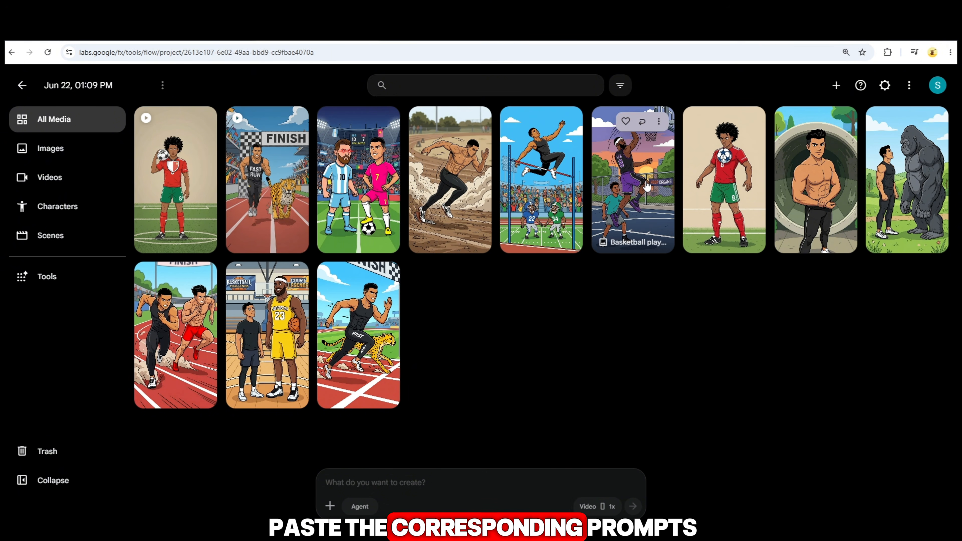
drag(646, 186, 553, 495)
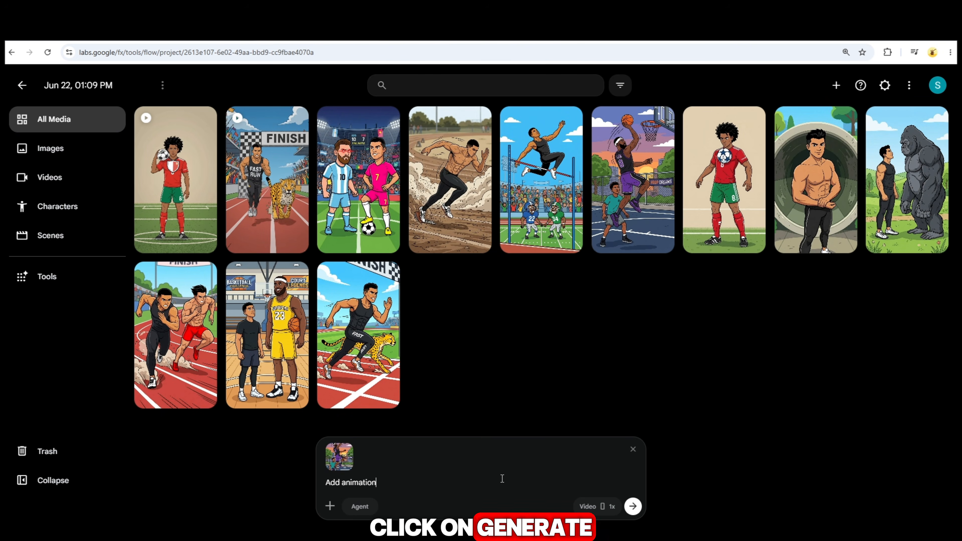
key(alt+Tab)
scroll(400, 385, down, 1)
drag(363, 426, 612, 429)
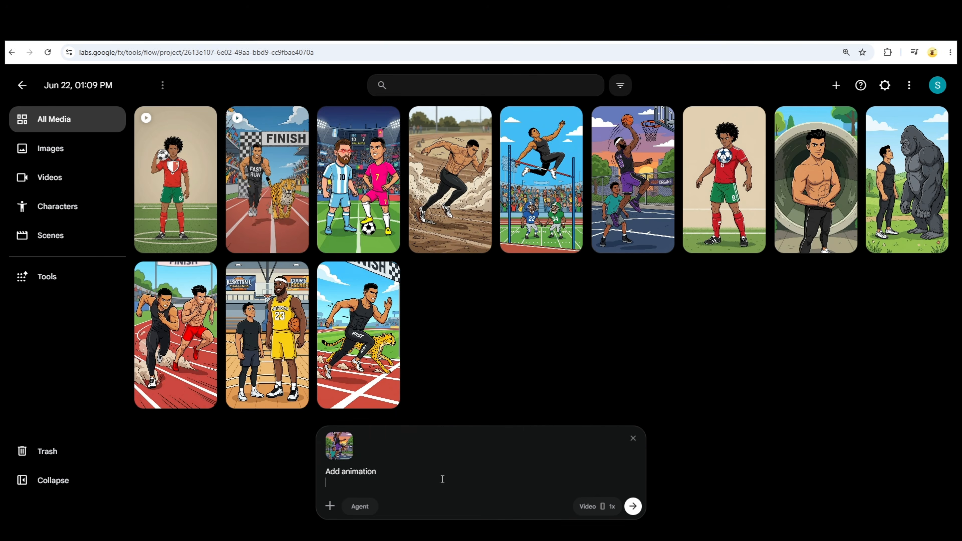
click(633, 508)
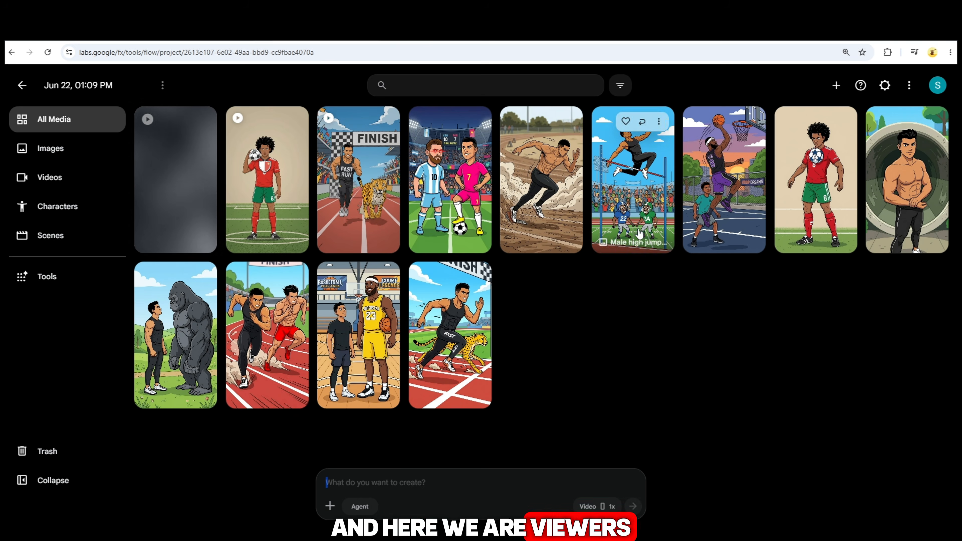
drag(633, 178, 493, 487)
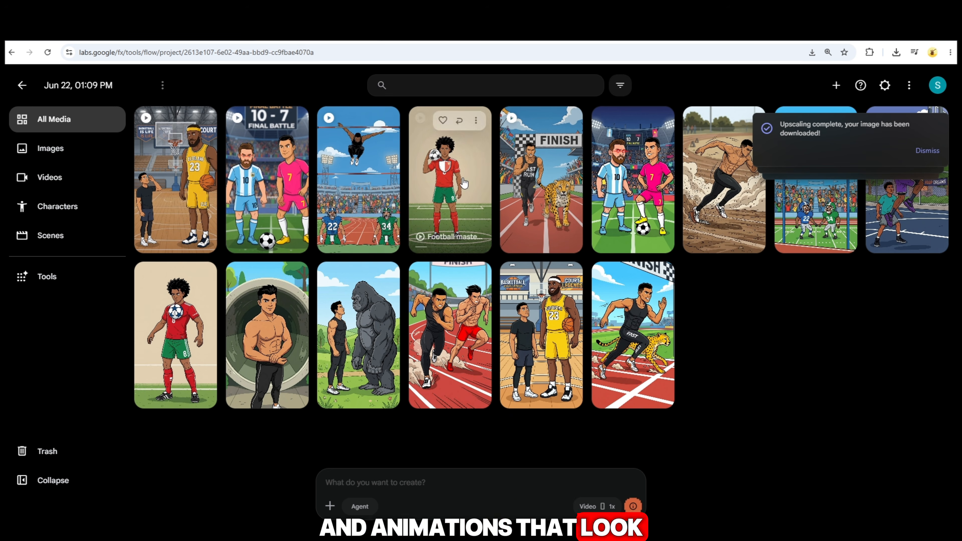
Download the cheetah race video and the football master video at 720p original size
click(567, 121)
mouse_move(559, 194)
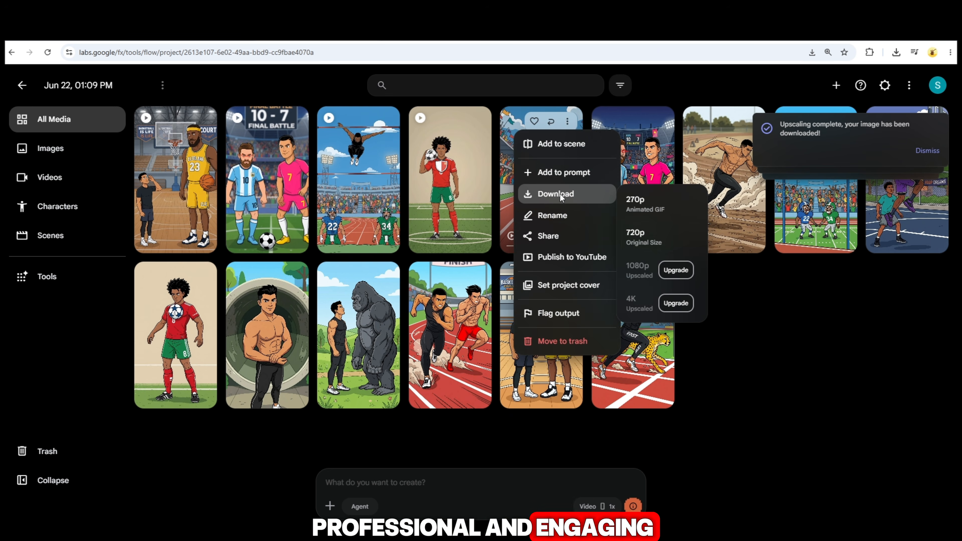
click(636, 232)
click(476, 122)
mouse_move(465, 193)
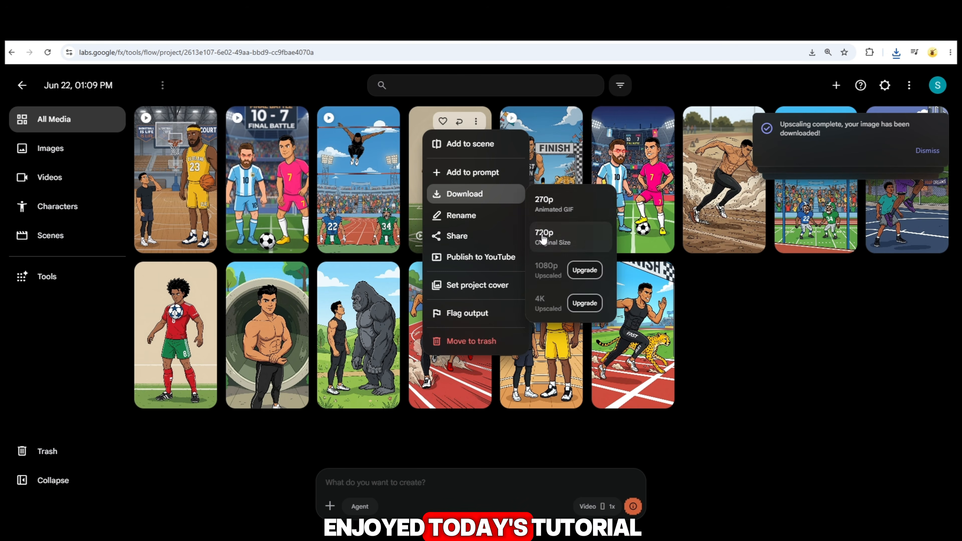
click(543, 238)
Download the high-jump, "10 - 7 Final Battle" football and indoor basketball videos at 720p original size
click(384, 121)
mouse_move(431, 205)
click(453, 236)
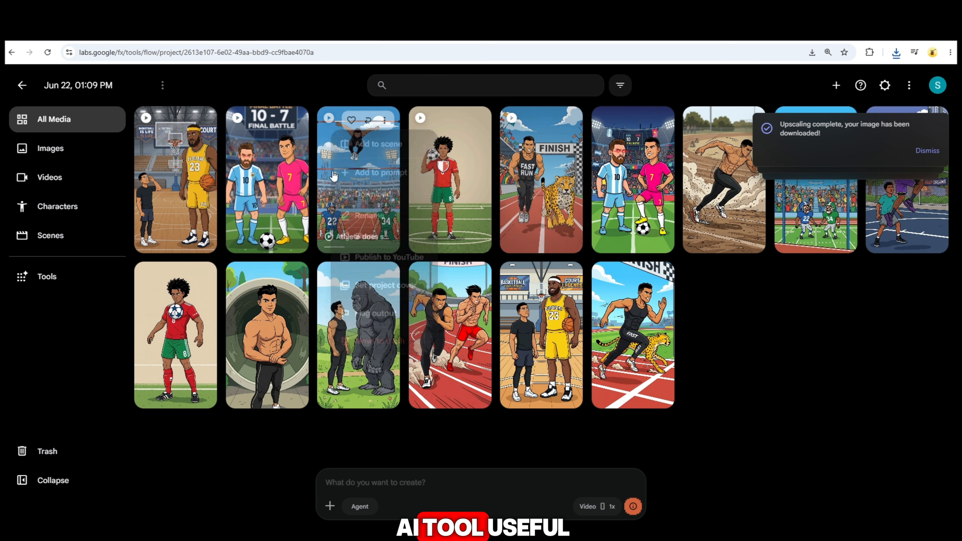
click(293, 121)
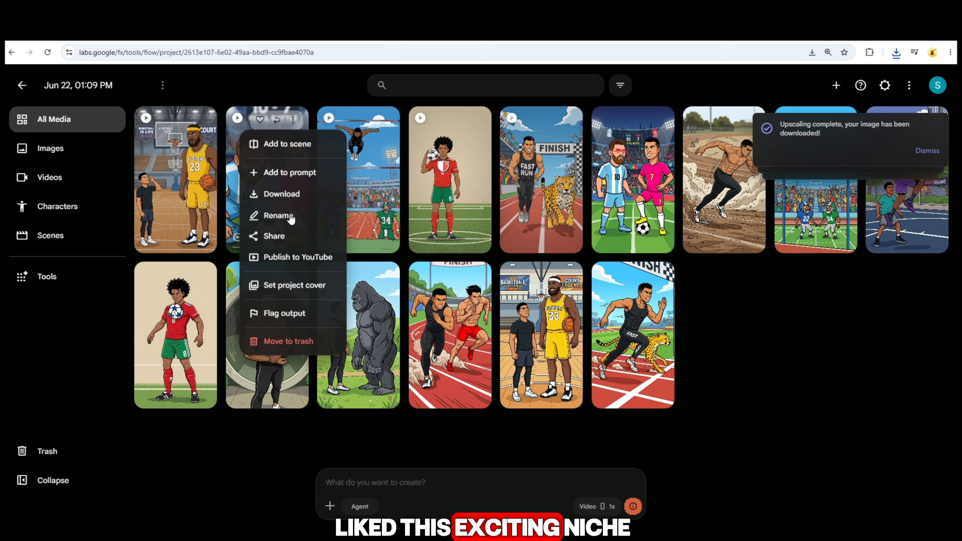
click(202, 121)
mouse_move(210, 199)
click(296, 235)
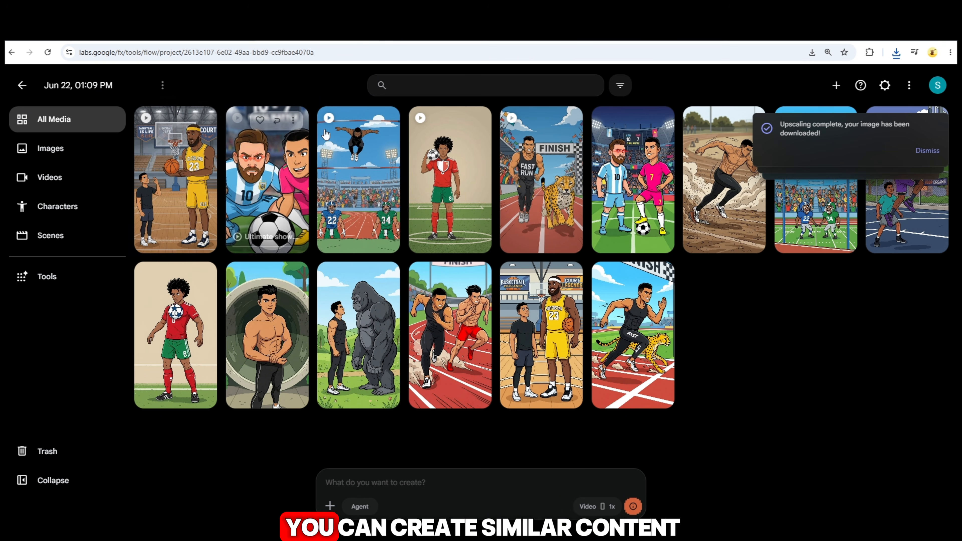